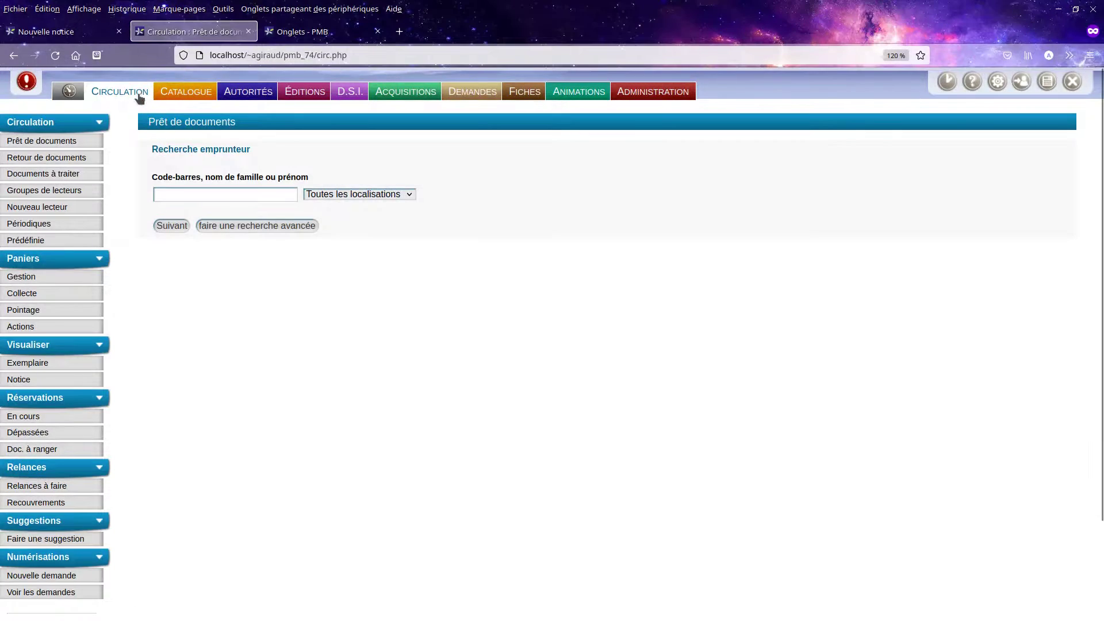
- Open the edition action for the reader basket "Mailing pour la prochaine animation" and turn on its advanced mode
{"action": "left_click", "coordinate": [54, 329]}
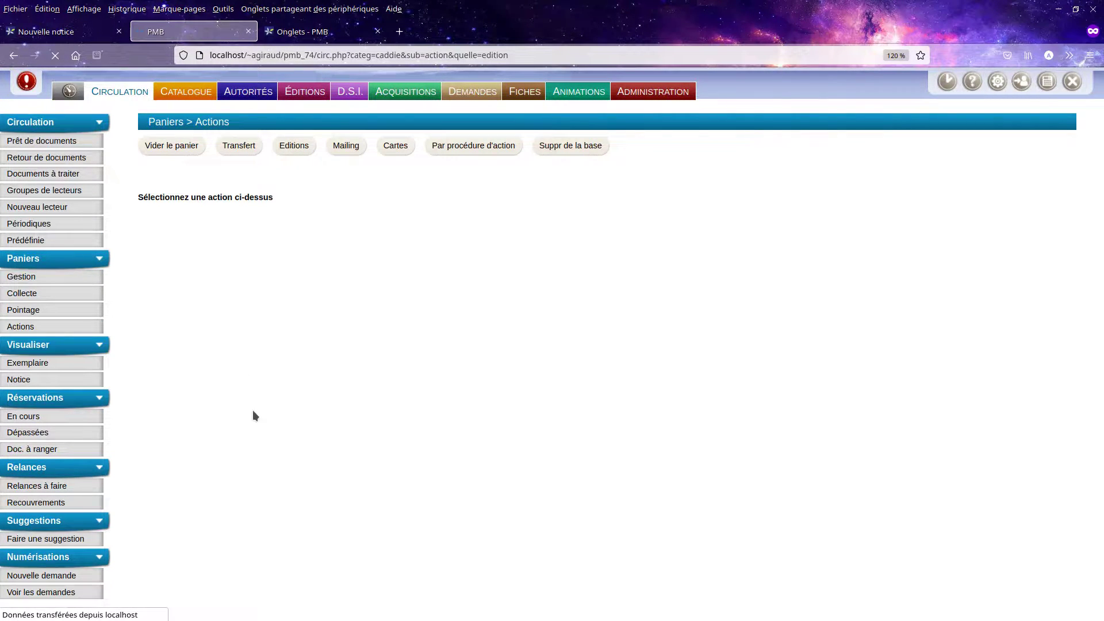
{"action": "left_click", "coordinate": [294, 252]}
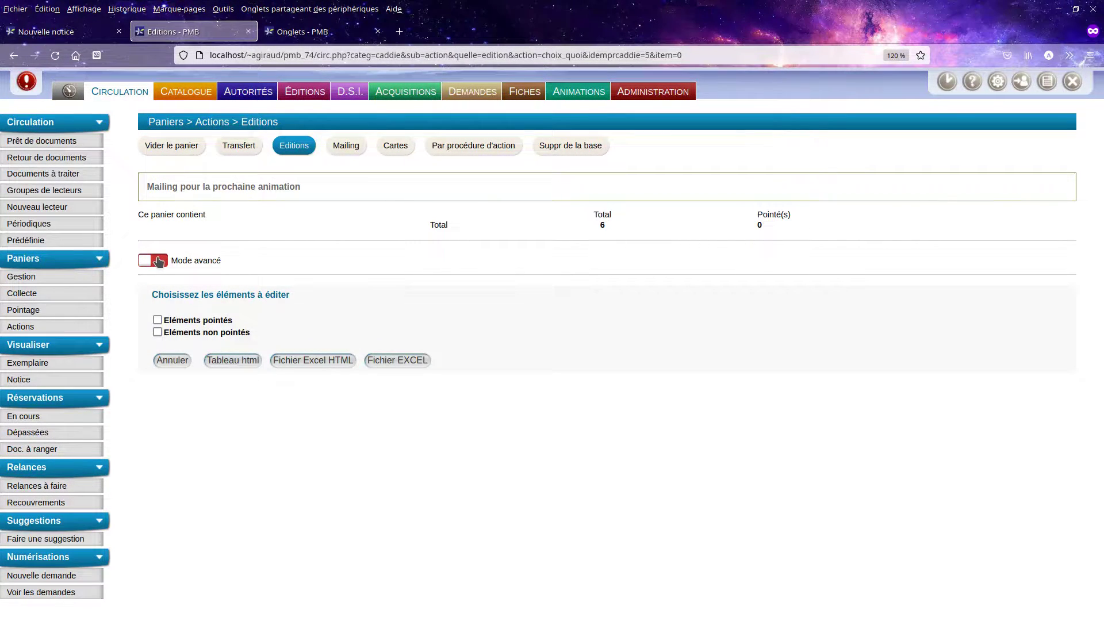
{"action": "left_click", "coordinate": [159, 262]}
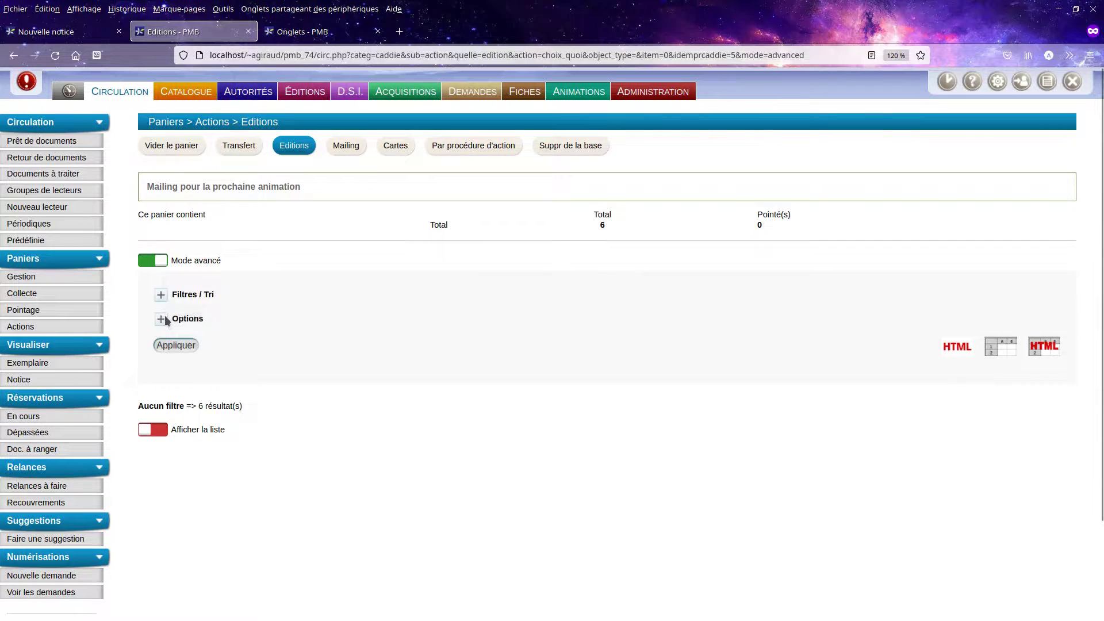
- Expand the options and filter/sort settings, and set the sort on Nom to descending order (Décroissant)
{"action": "left_click", "coordinate": [161, 319]}
{"action": "left_click", "coordinate": [173, 299]}
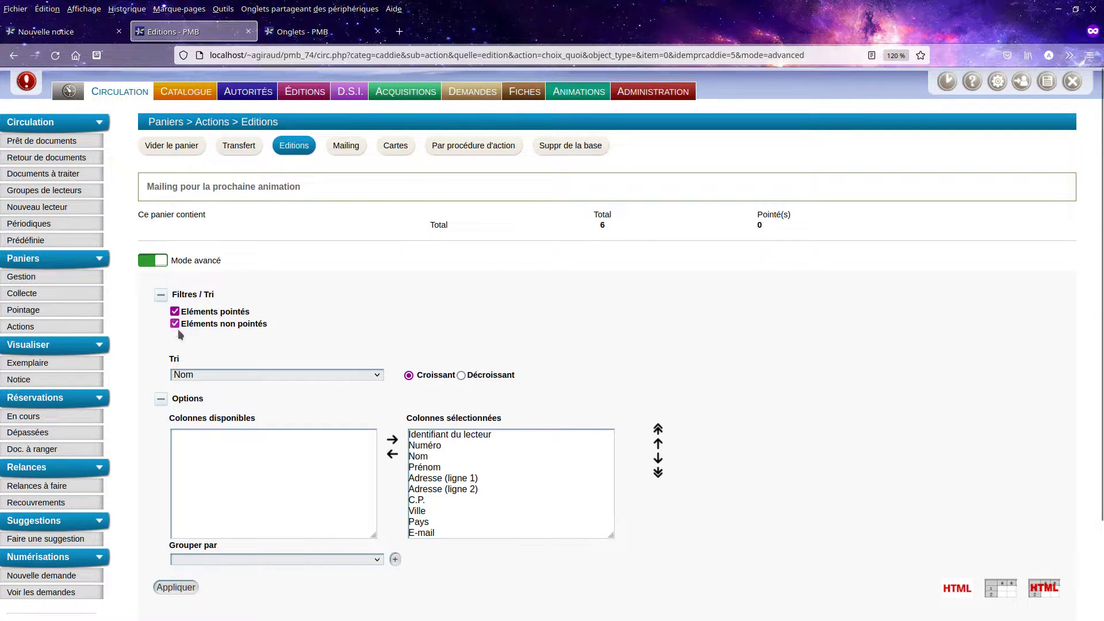
{"action": "scroll", "coordinate": [591, 393], "scroll_direction": "down", "scroll_amount": 3}
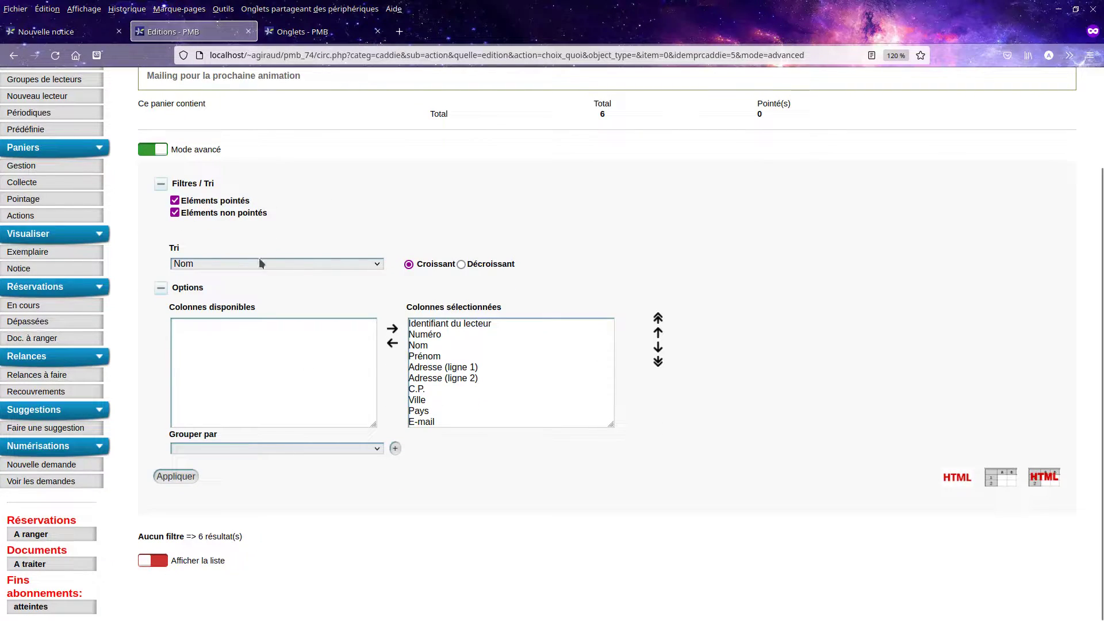
{"action": "left_click", "coordinate": [302, 264]}
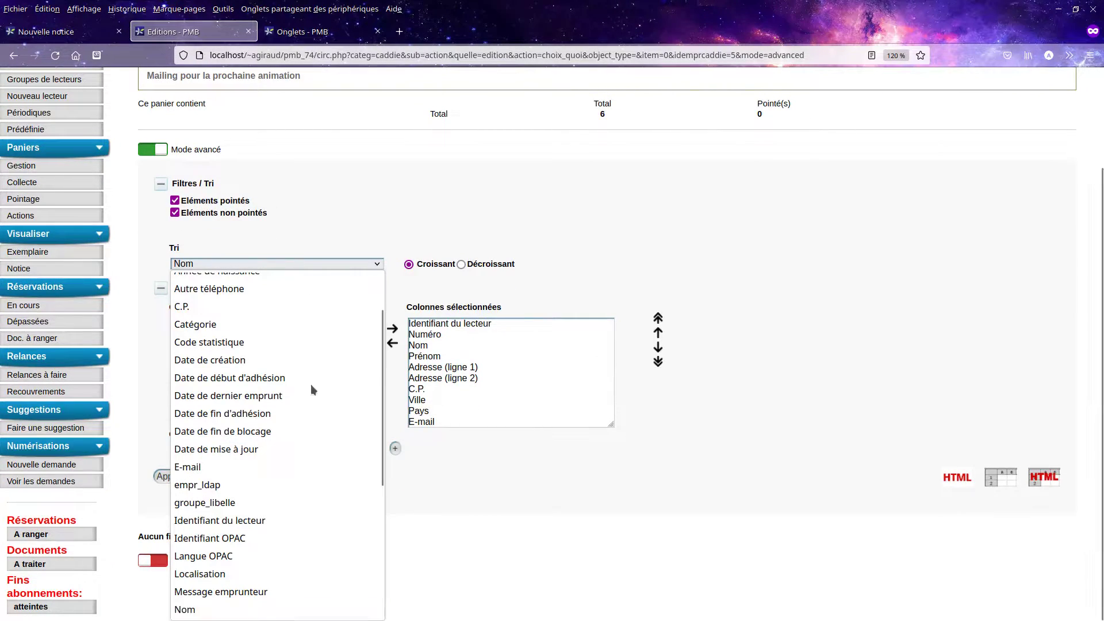
{"action": "scroll", "coordinate": [299, 474], "scroll_direction": "up", "scroll_amount": 2}
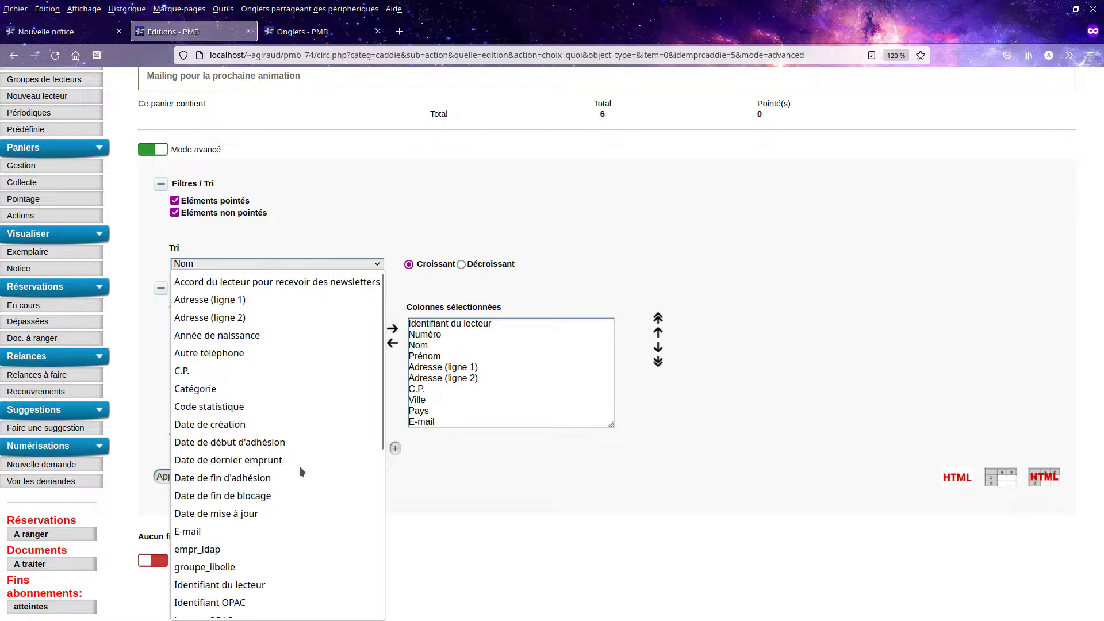
{"action": "left_click", "coordinate": [594, 244]}
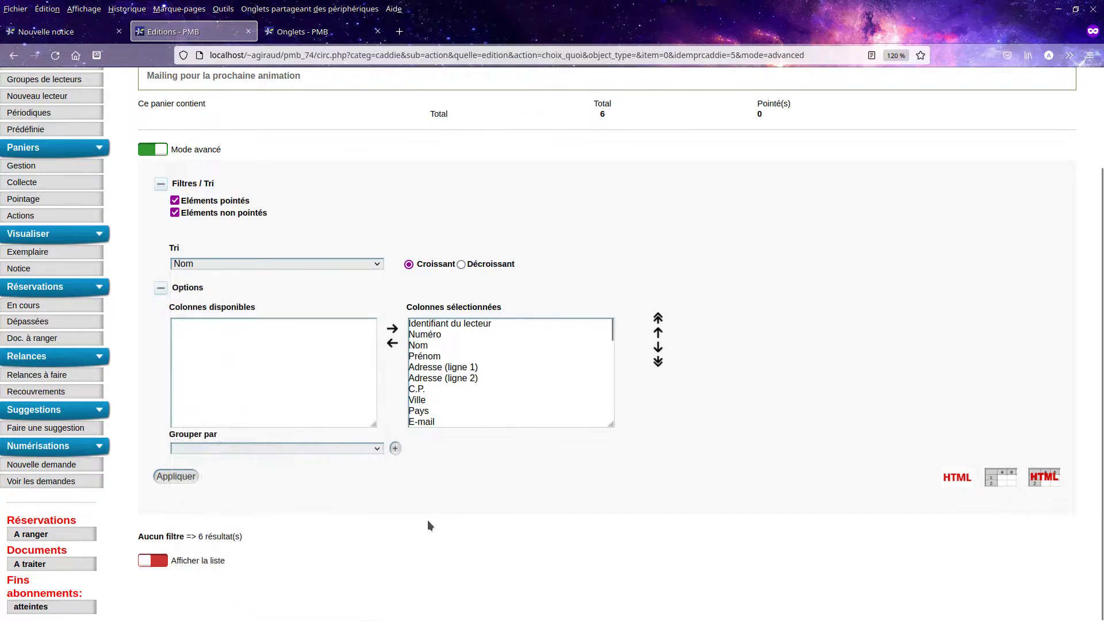
{"action": "left_click", "coordinate": [461, 264]}
- Remove all columns from the selected columns of the edition, including the two custom reader fields
{"action": "left_click_drag", "start_coordinate": [455, 324], "coordinate": [477, 484]}
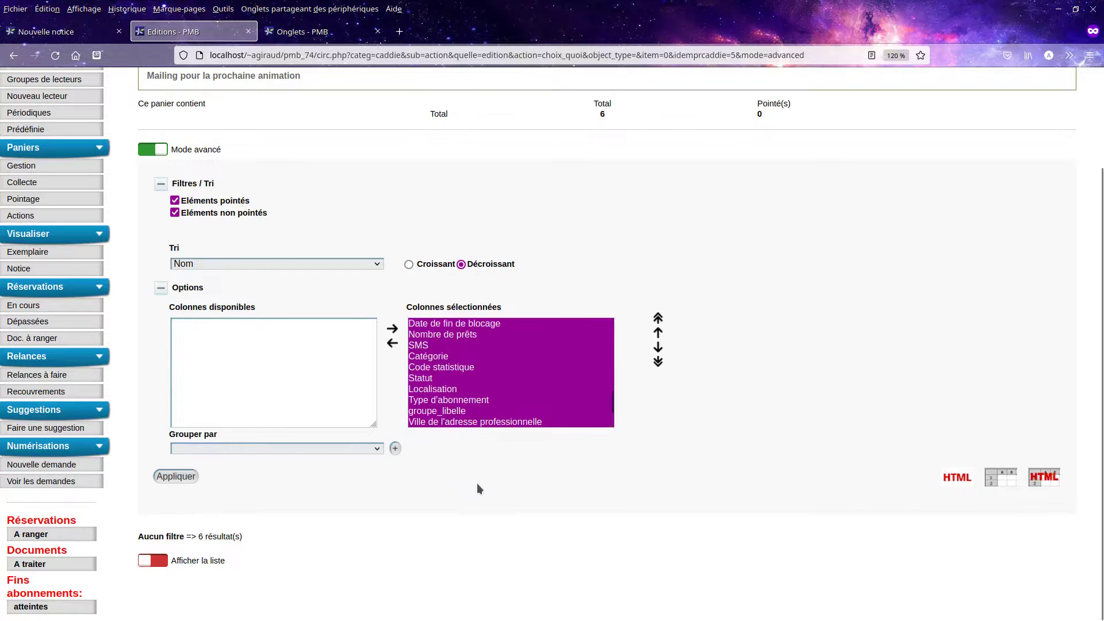
{"action": "left_click", "coordinate": [393, 343]}
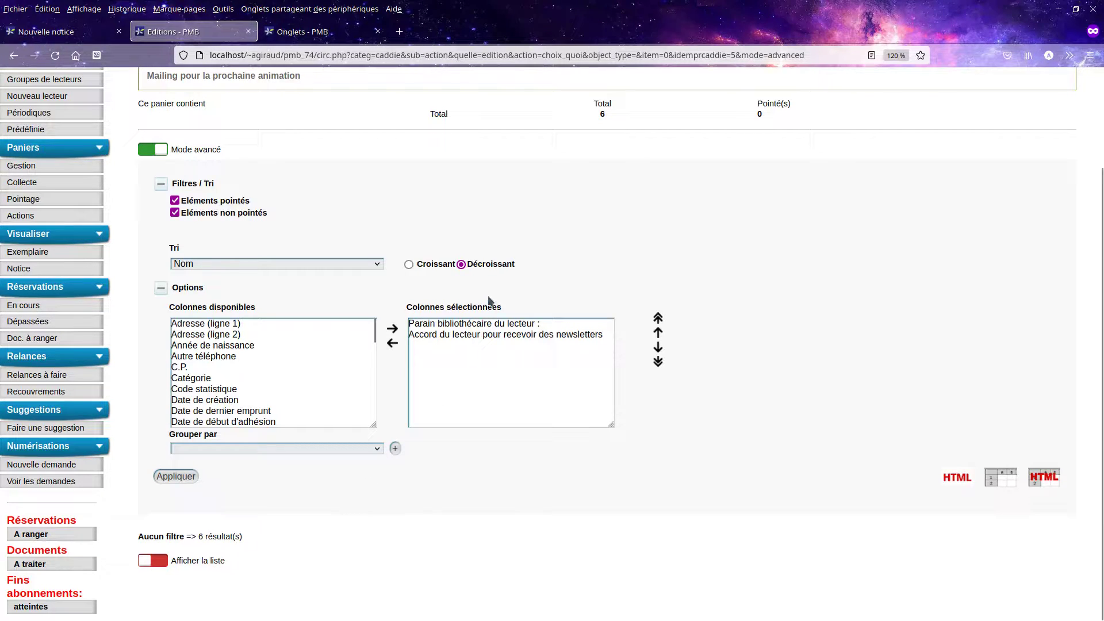
{"action": "left_click", "coordinate": [489, 324]}
{"action": "left_click", "coordinate": [489, 335], "text": "shift"}
{"action": "left_click", "coordinate": [393, 343]}
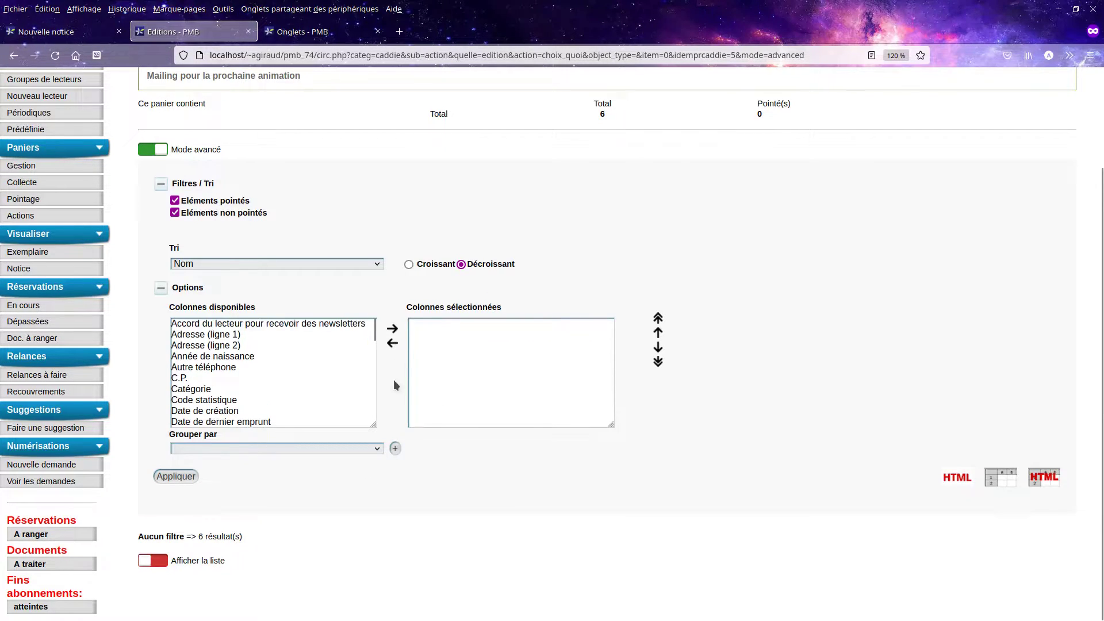
- Add the Nom and Prénom columns to the selected columns of the edition
{"action": "left_click", "coordinate": [284, 357]}
{"action": "scroll", "coordinate": [324, 390], "scroll_direction": "down", "scroll_amount": 2}
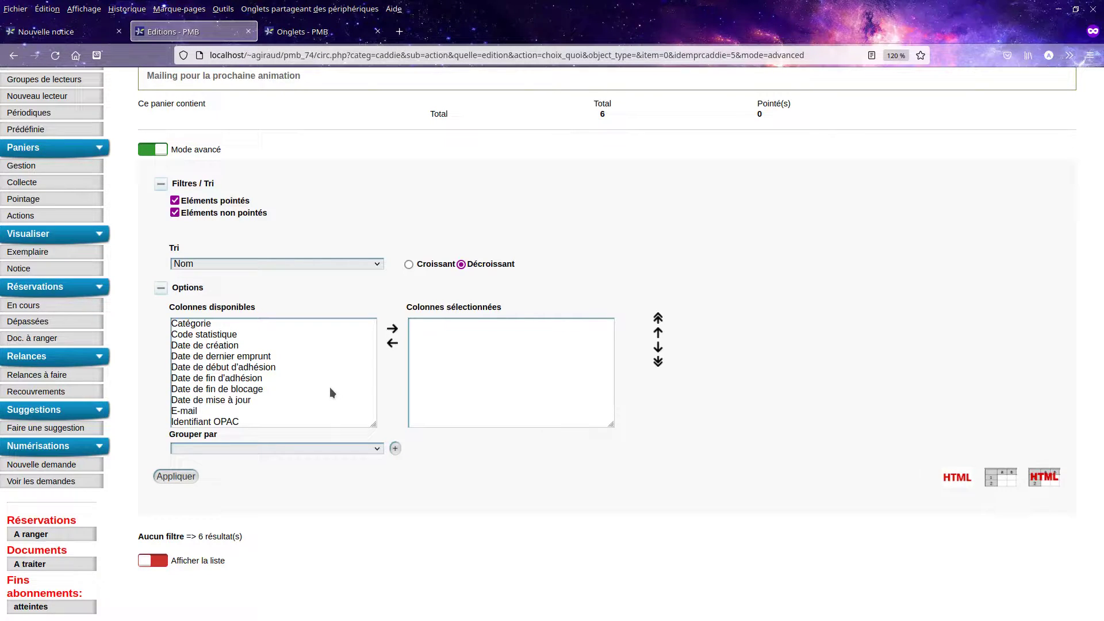
{"action": "scroll", "coordinate": [302, 393], "scroll_direction": "up", "scroll_amount": 2}
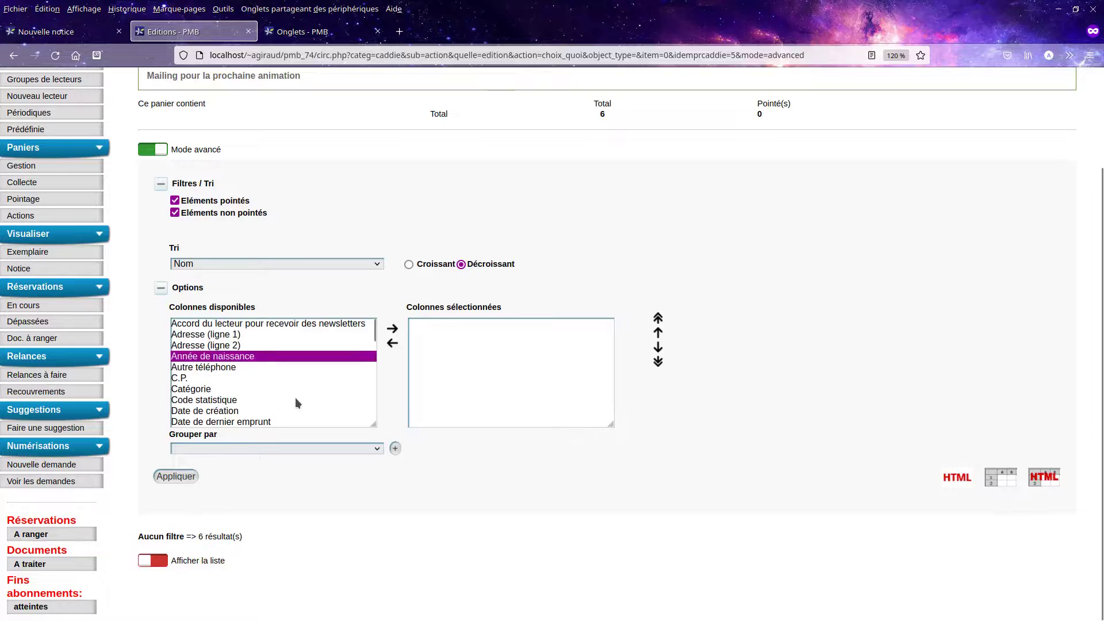
{"action": "scroll", "coordinate": [295, 398], "scroll_direction": "up", "scroll_amount": 2}
{"action": "key", "text": "n"}
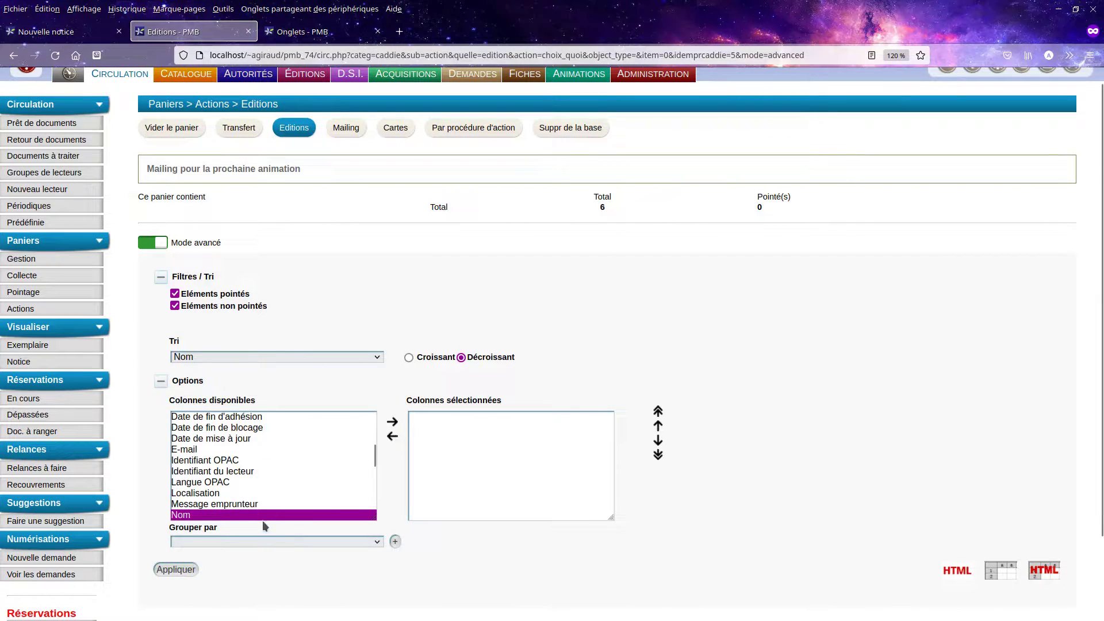
{"action": "left_click", "coordinate": [393, 423]}
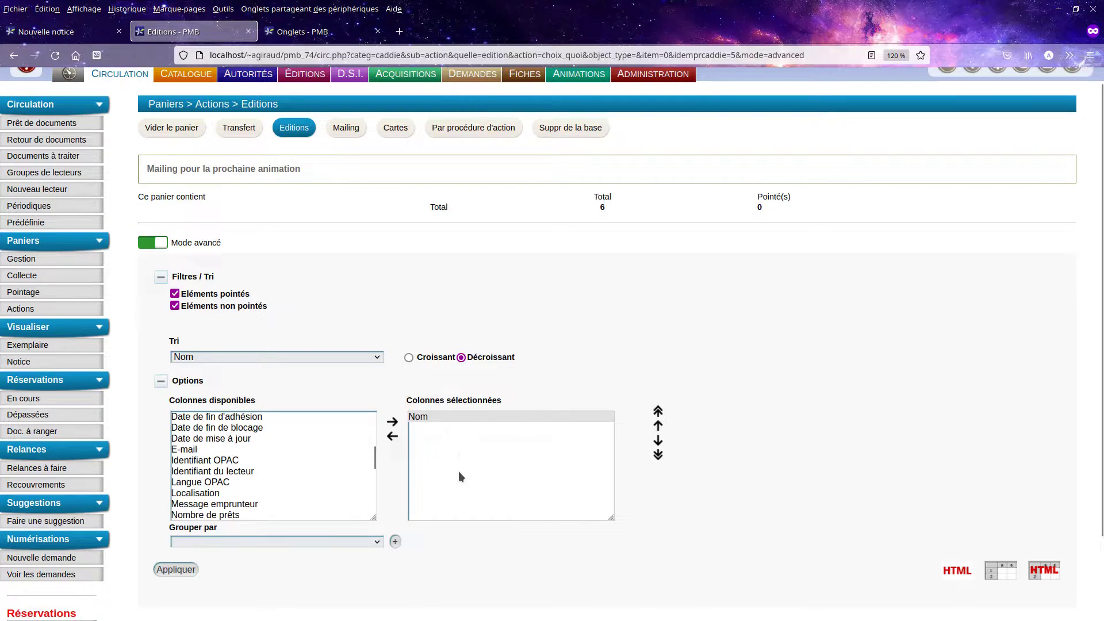
{"action": "left_click", "coordinate": [195, 450]}
{"action": "scroll", "coordinate": [233, 471], "scroll_direction": "down", "scroll_amount": 4}
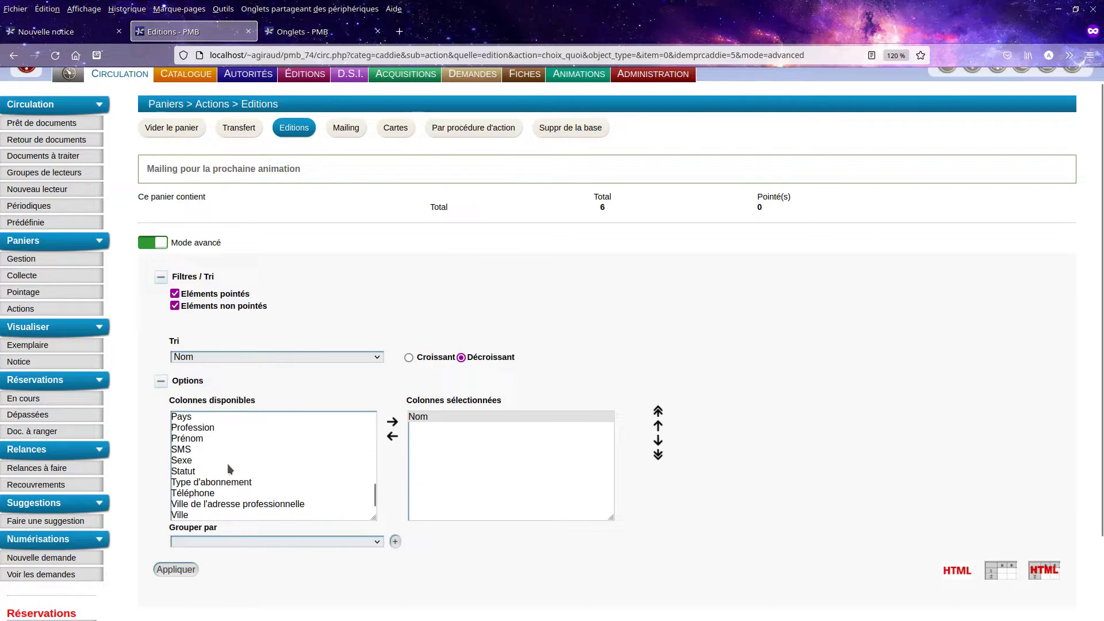
{"action": "left_click", "coordinate": [203, 439]}
{"action": "left_click", "coordinate": [393, 422]}
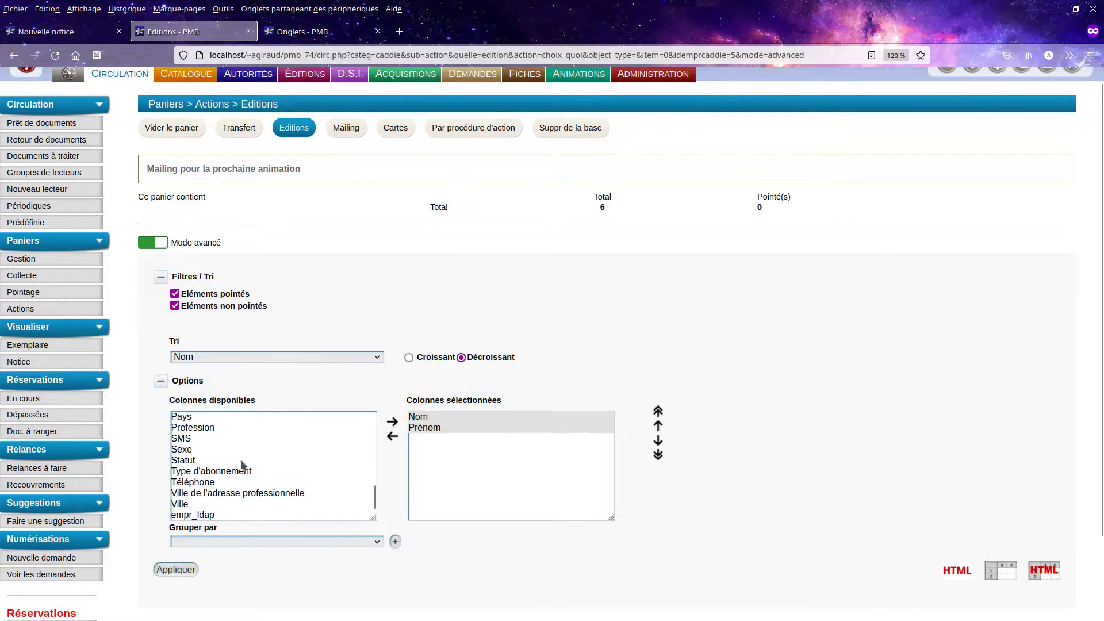
- Add the Profession, Ville and Téléphone columns to the selected columns, in that order
{"action": "left_click", "coordinate": [220, 428]}
{"action": "left_click", "coordinate": [396, 423]}
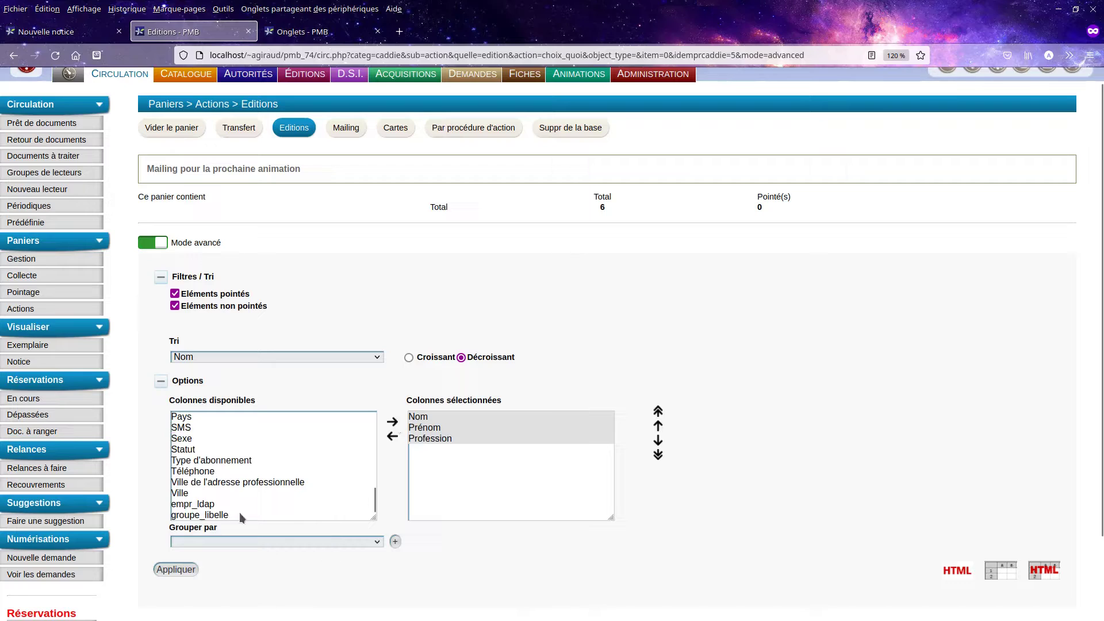
{"action": "left_click", "coordinate": [195, 493]}
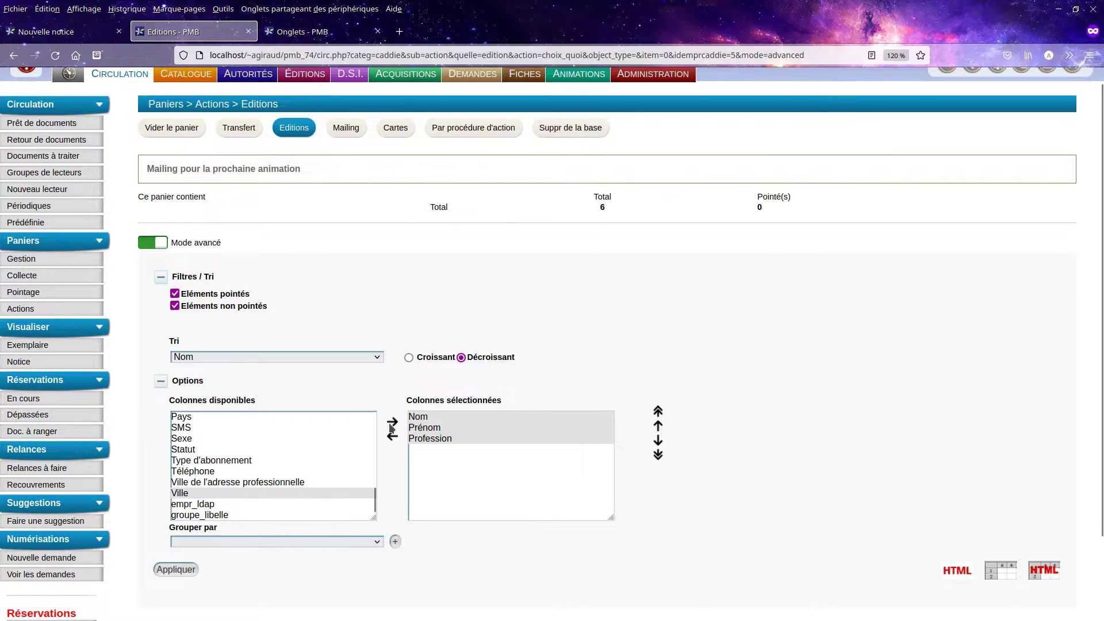
{"action": "left_click", "coordinate": [393, 422]}
{"action": "left_click", "coordinate": [226, 484]}
{"action": "left_click", "coordinate": [393, 422]}
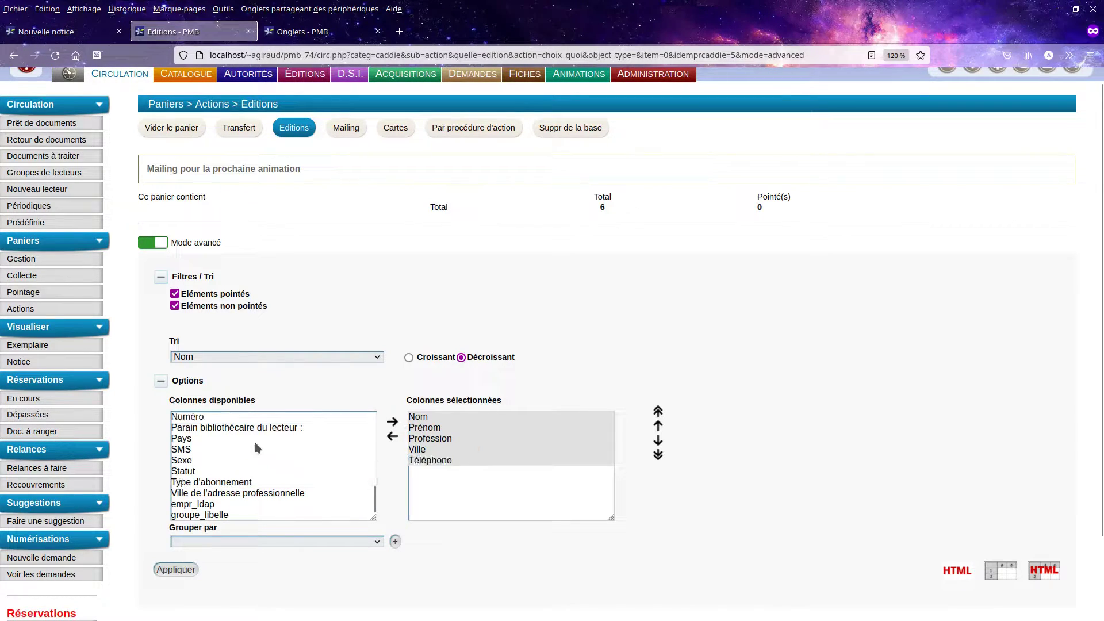
- Find the E-mail column among the available ones and add it after Téléphone
{"action": "scroll", "coordinate": [250, 442], "scroll_direction": "up", "scroll_amount": 10}
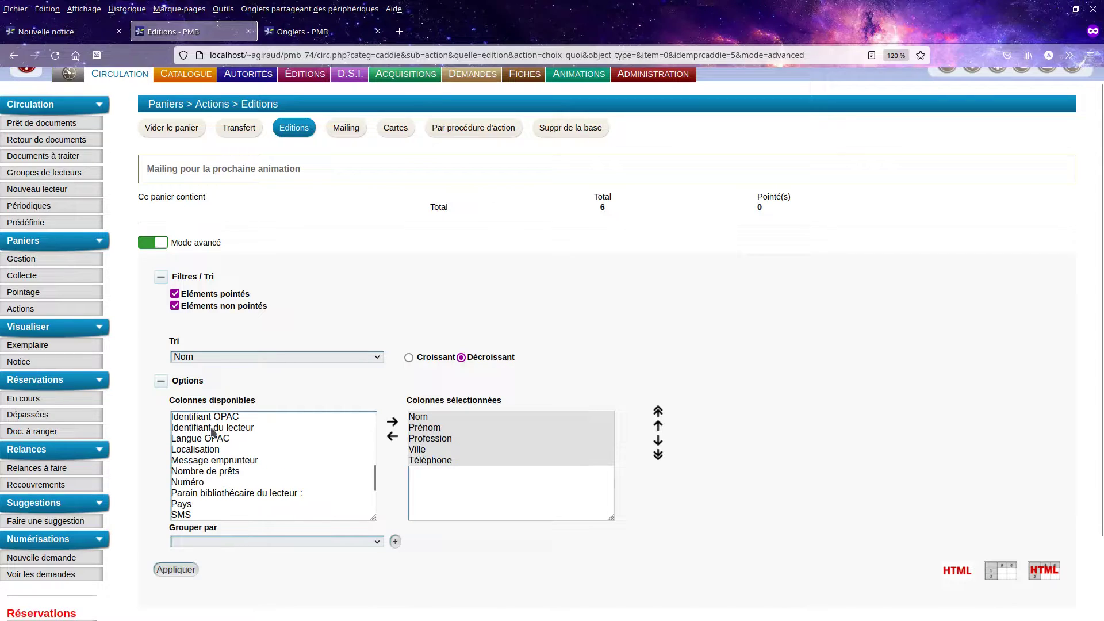
{"action": "scroll", "coordinate": [215, 433], "scroll_direction": "up", "scroll_amount": 1}
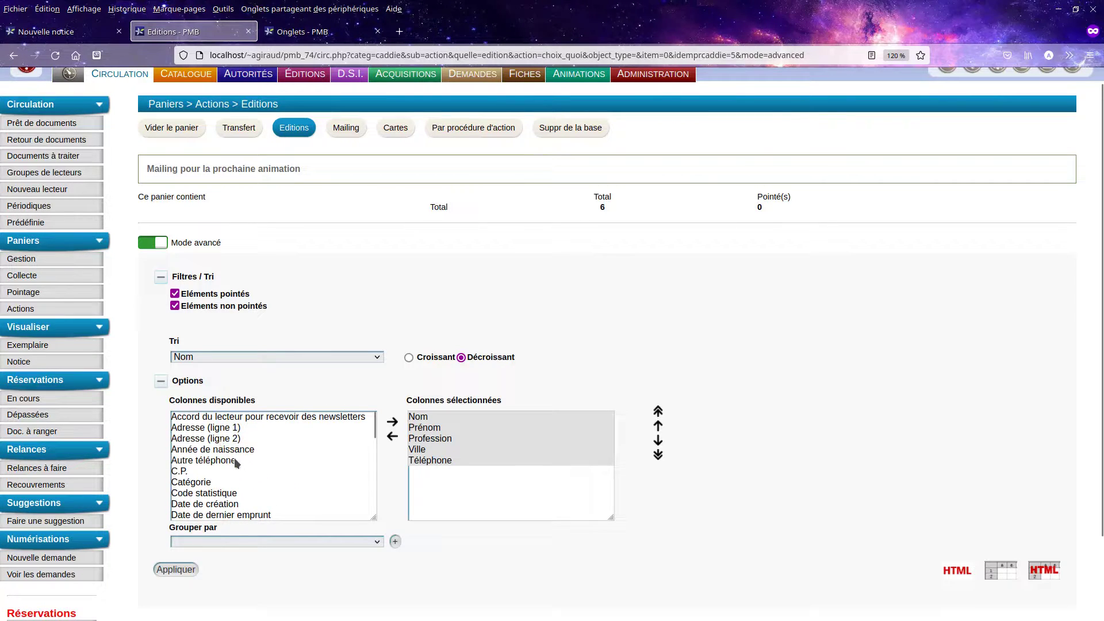
{"action": "scroll", "coordinate": [233, 458], "scroll_direction": "up", "scroll_amount": 1}
{"action": "scroll", "coordinate": [266, 468], "scroll_direction": "down", "scroll_amount": 4}
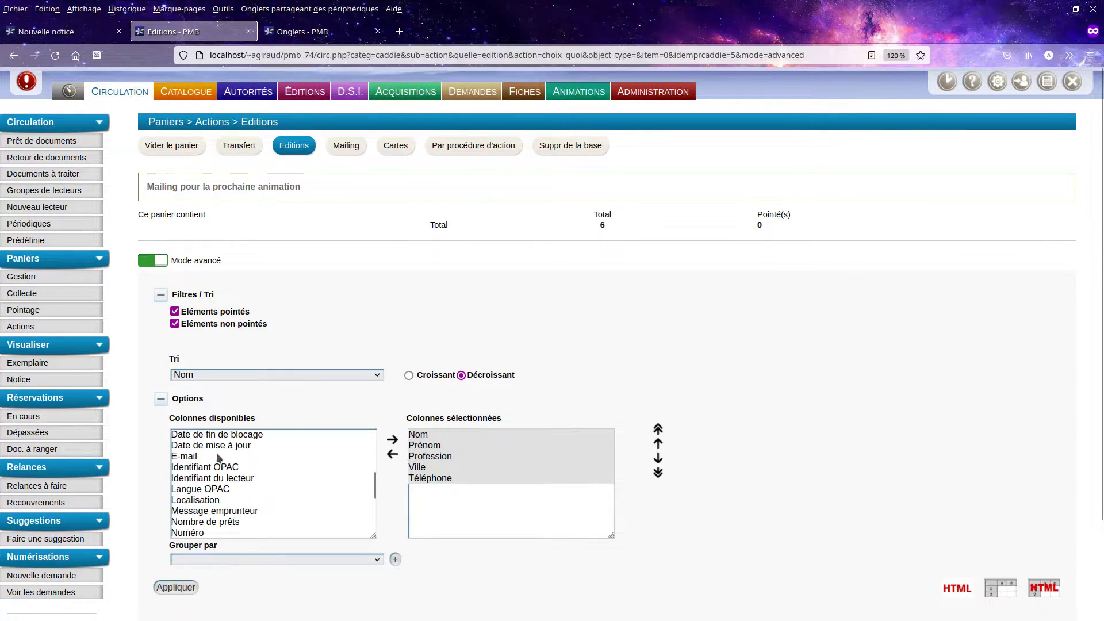
{"action": "left_click", "coordinate": [220, 458]}
{"action": "left_click", "coordinate": [392, 439]}
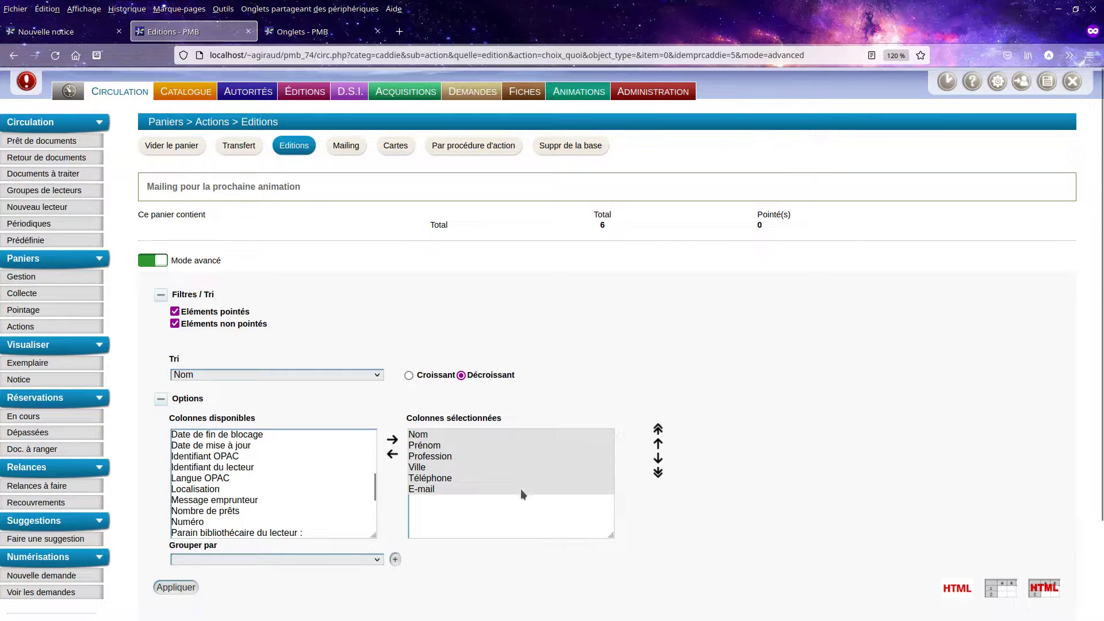
- Leave the grouping empty, apply the sort and column settings, and display the list of readers
{"action": "scroll", "coordinate": [520, 489], "scroll_direction": "down", "scroll_amount": 2}
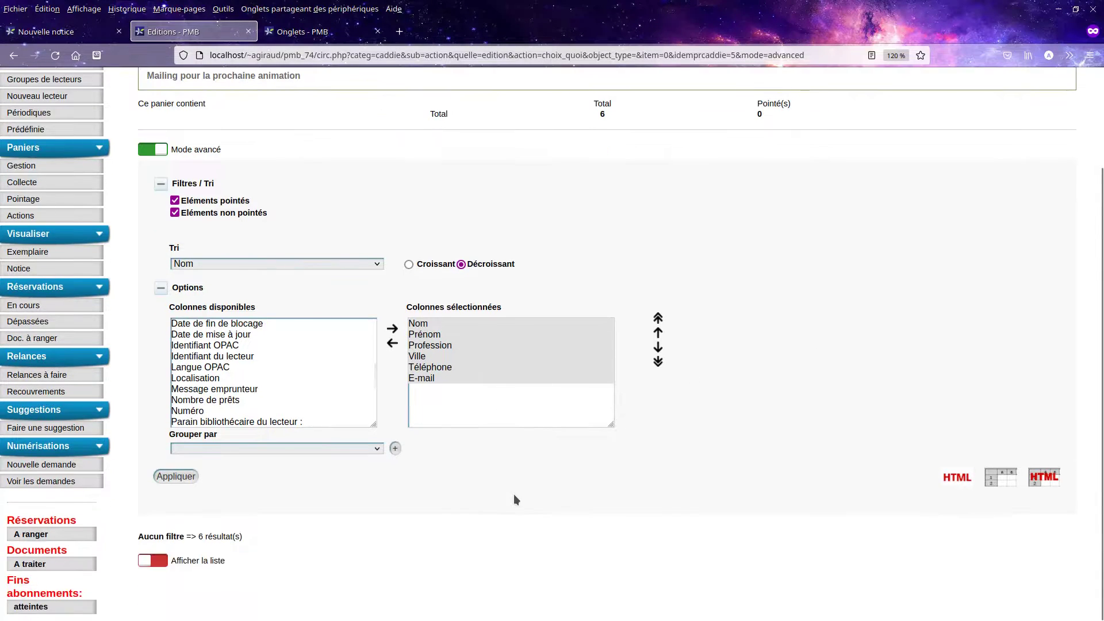
{"action": "left_click", "coordinate": [370, 446]}
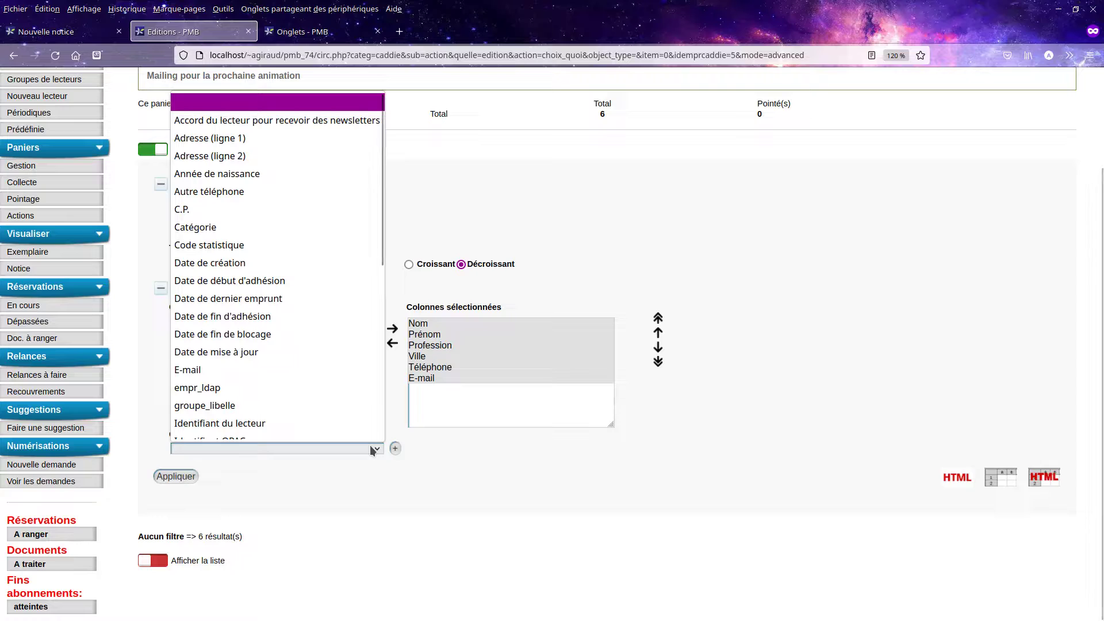
{"action": "left_click", "coordinate": [571, 543]}
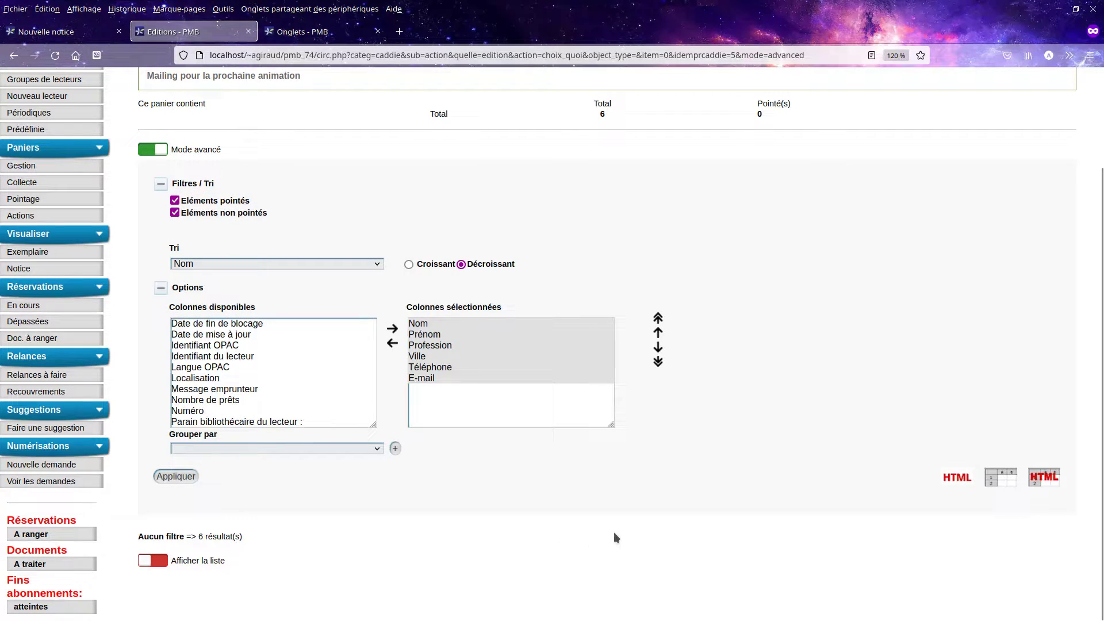
{"action": "left_click", "coordinate": [176, 476]}
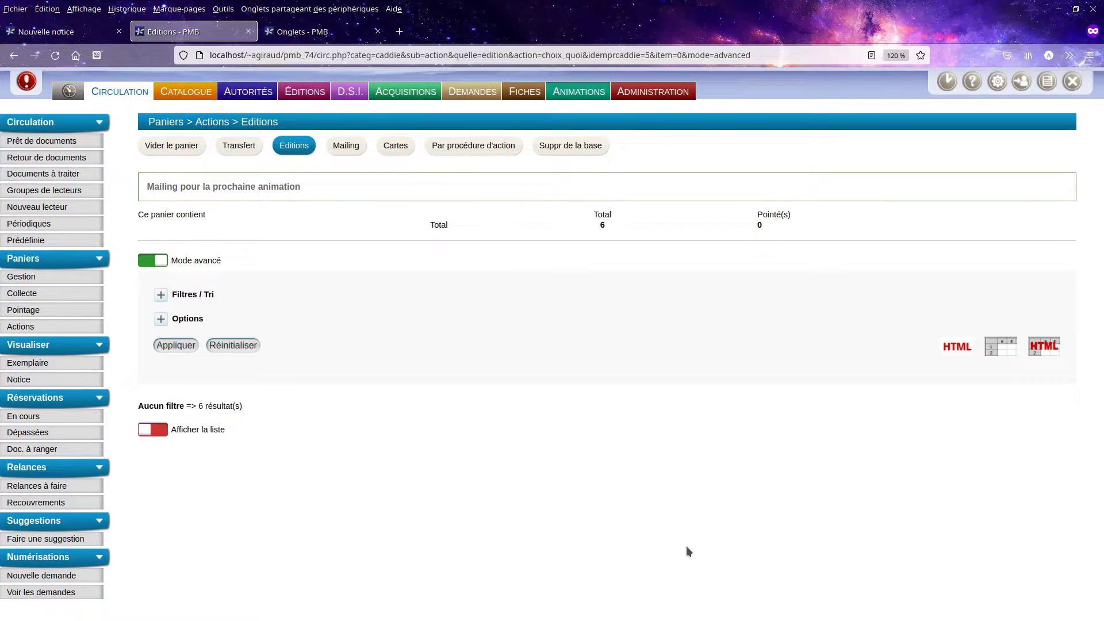
{"action": "left_click", "coordinate": [152, 431]}
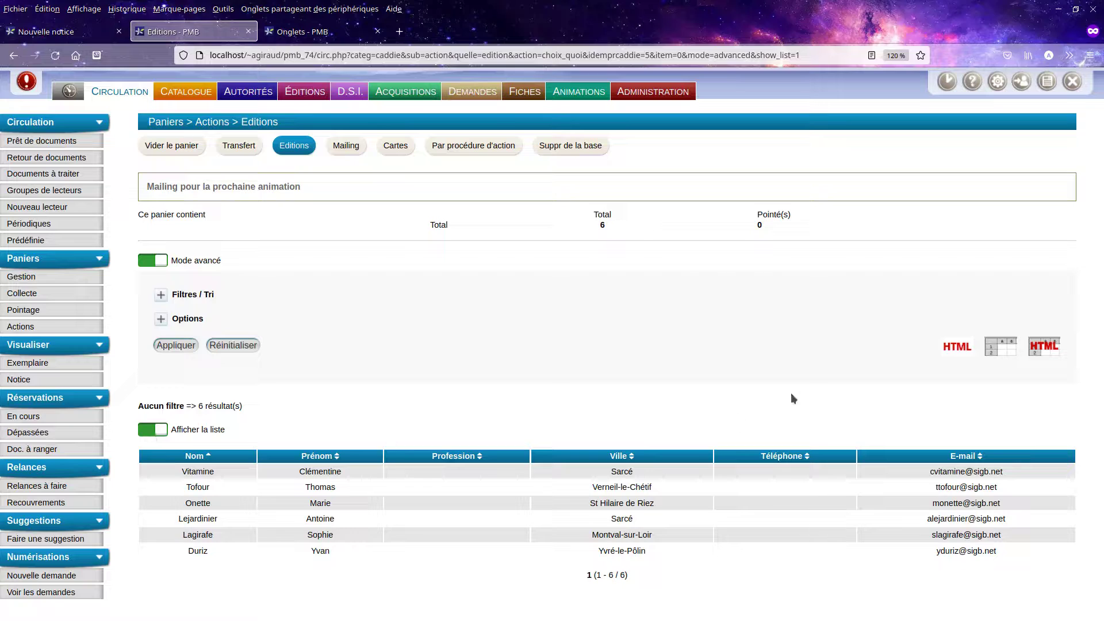
- Expand the column options again, start the spreadsheet export of the list and cancel opening edition.xlsx
{"action": "left_click", "coordinate": [161, 319]}
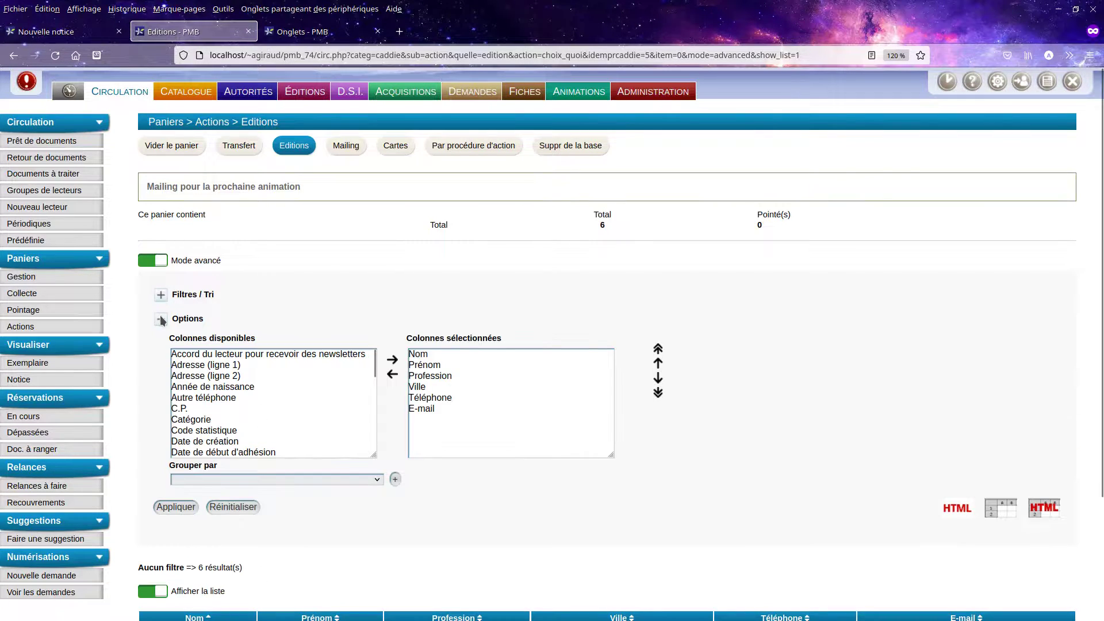
{"action": "scroll", "coordinate": [743, 376], "scroll_direction": "down", "scroll_amount": 3}
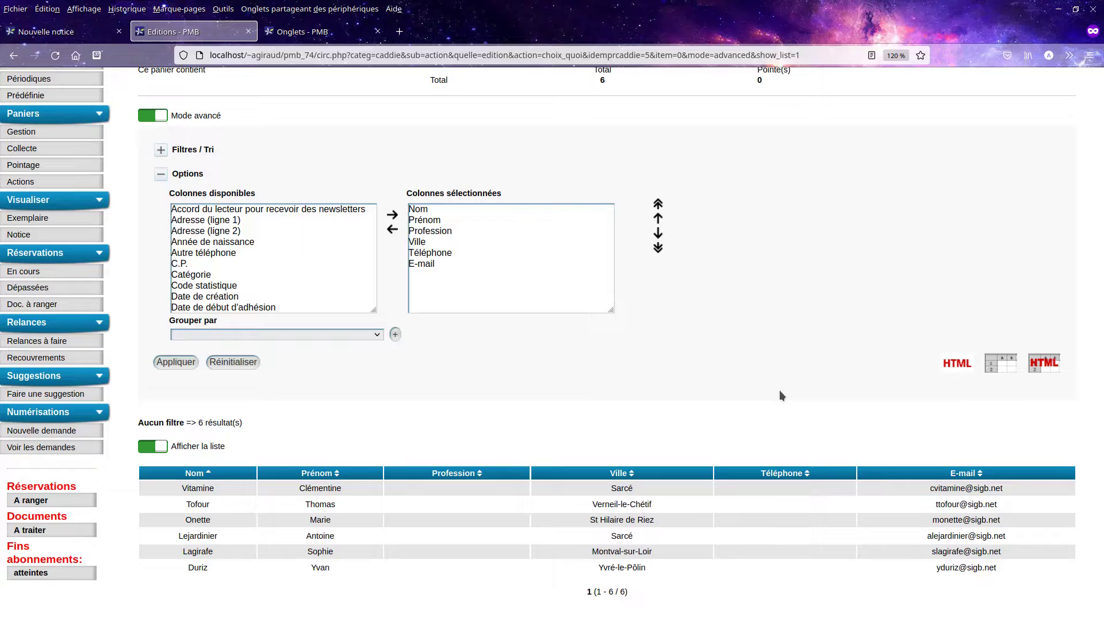
{"action": "left_click", "coordinate": [1005, 368]}
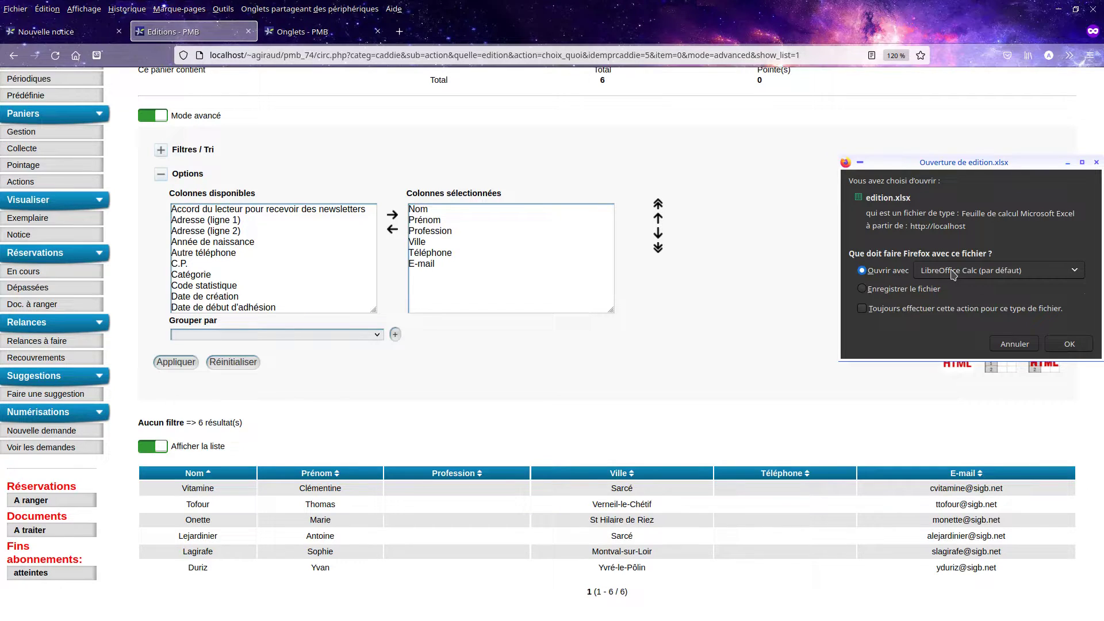
{"action": "left_click", "coordinate": [1027, 343]}
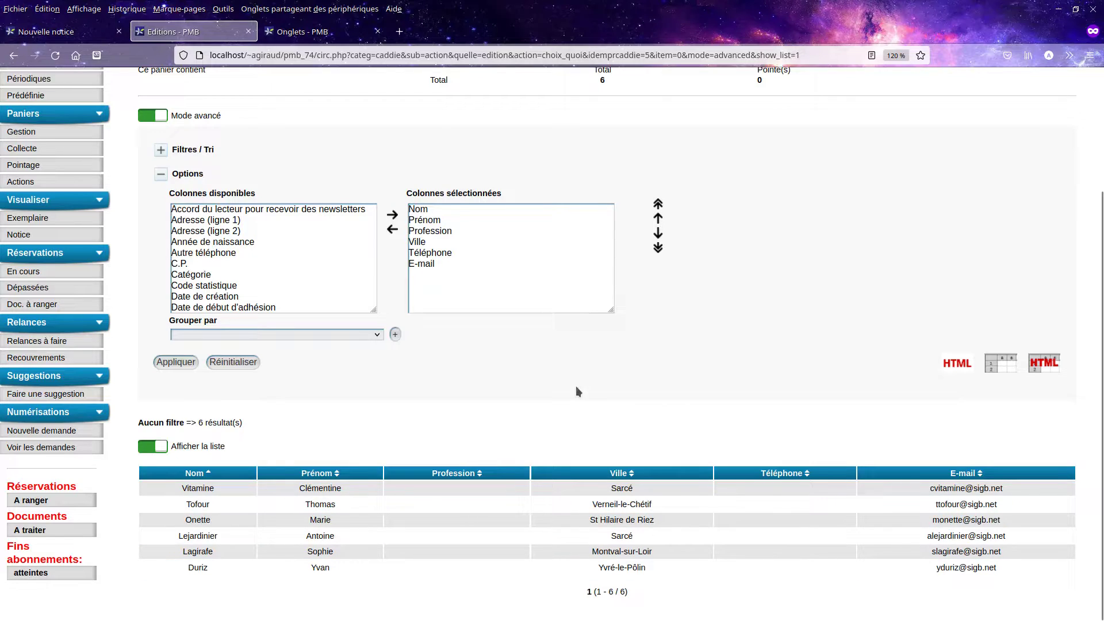
- Group the reader list by Catégorie and apply the setting to the displayed list
{"action": "left_click", "coordinate": [337, 333]}
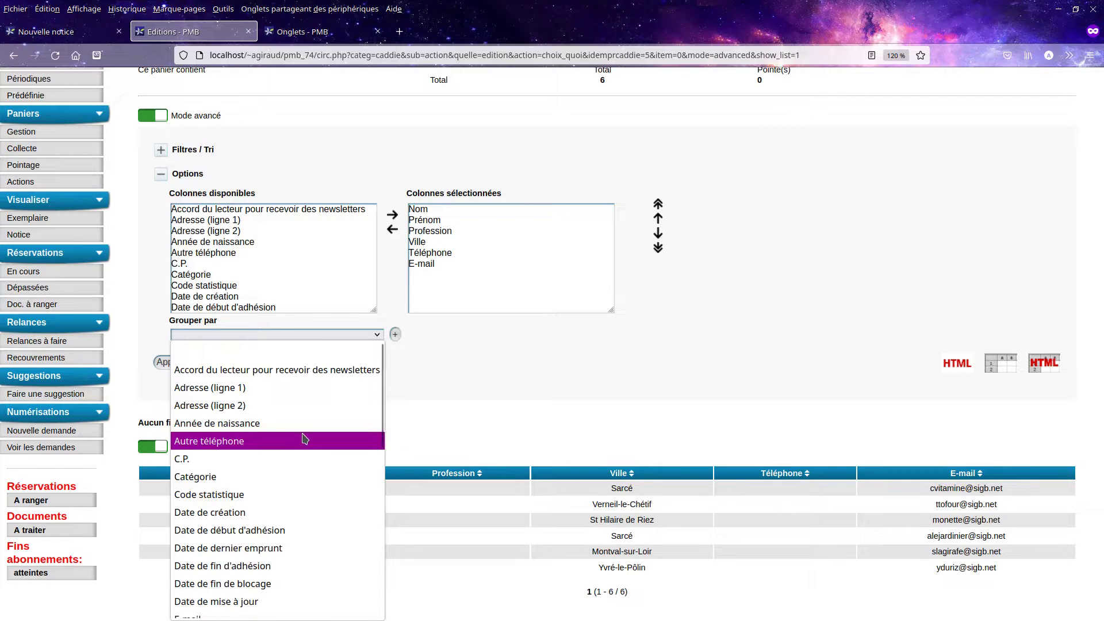
{"action": "left_click", "coordinate": [213, 476]}
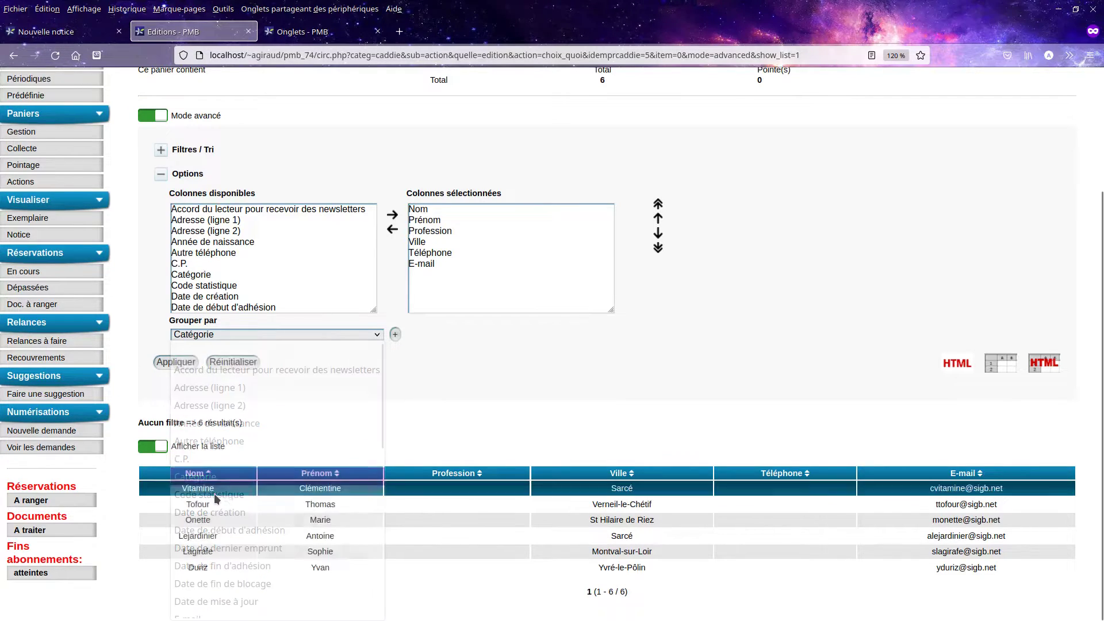
{"action": "left_click", "coordinate": [180, 364]}
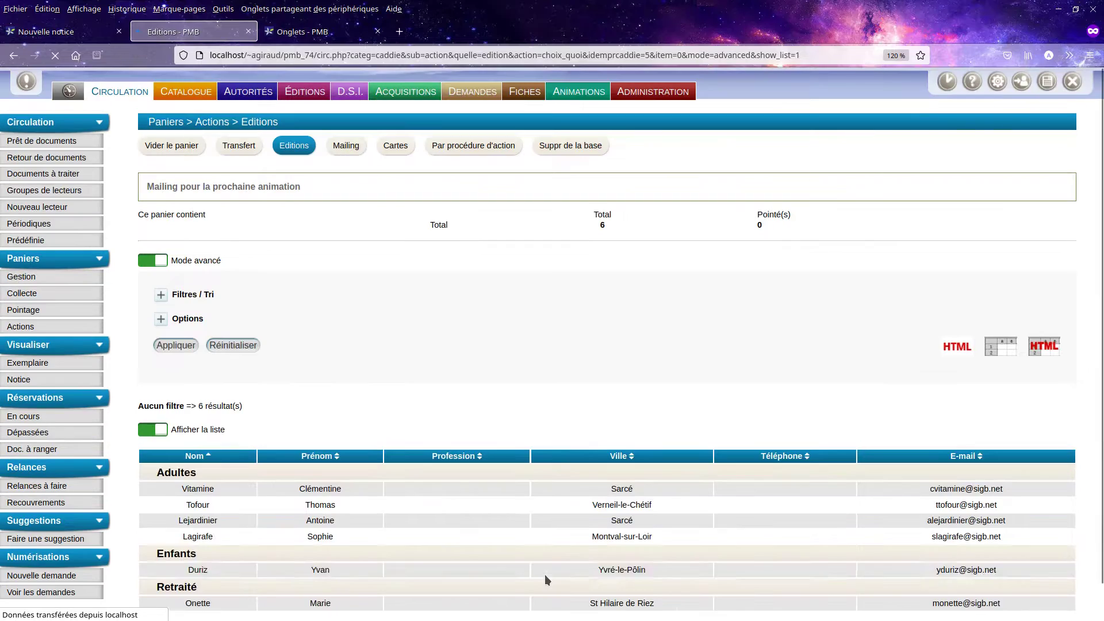
{"action": "scroll", "coordinate": [544, 574], "scroll_direction": "down", "scroll_amount": 1}
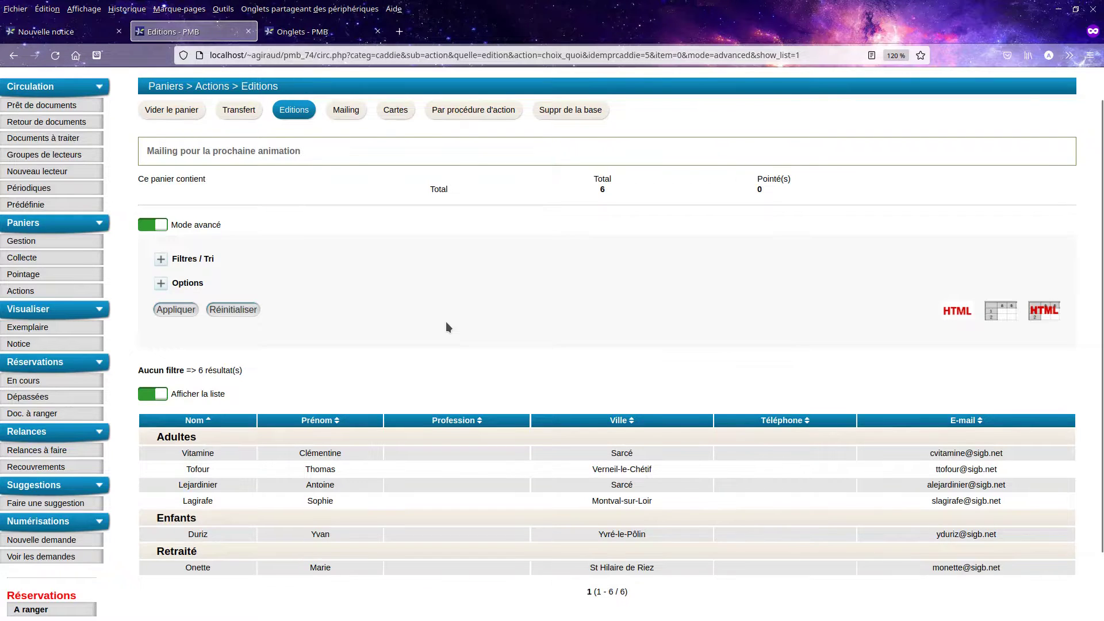
{"action": "scroll", "coordinate": [446, 322], "scroll_direction": "up", "scroll_amount": 1}
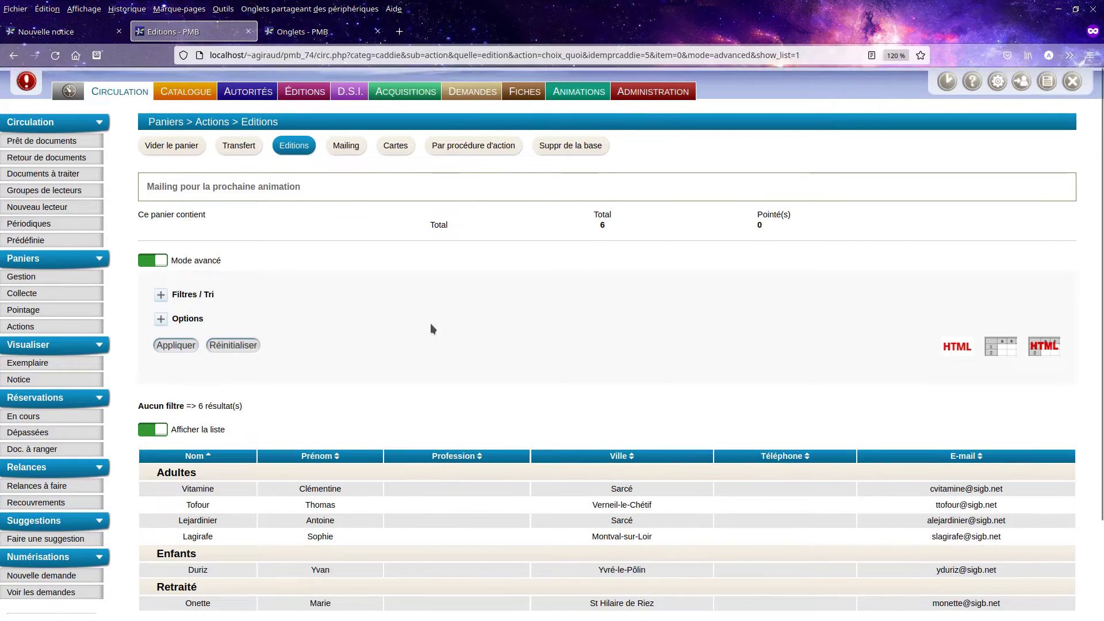
- In a new Catalogue tab, open the basket editions for the record basket "Nouveautés adulte : Les livres"
{"action": "right_click", "coordinate": [190, 92]}
{"action": "left_click", "coordinate": [240, 104]}
{"action": "left_click", "coordinate": [309, 35]}
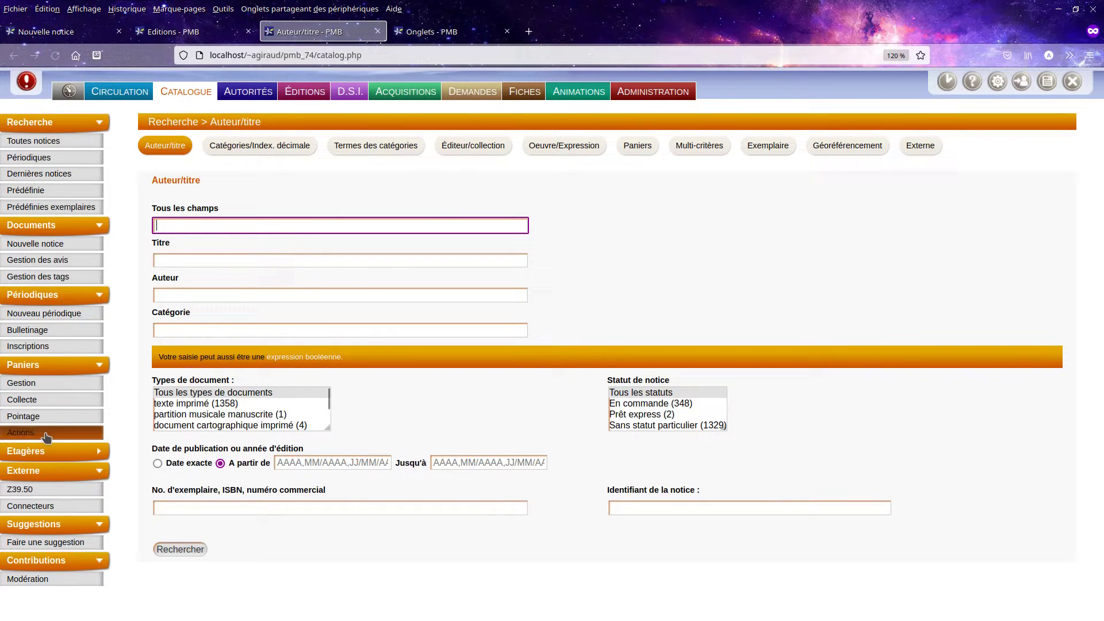
{"action": "left_click", "coordinate": [46, 437]}
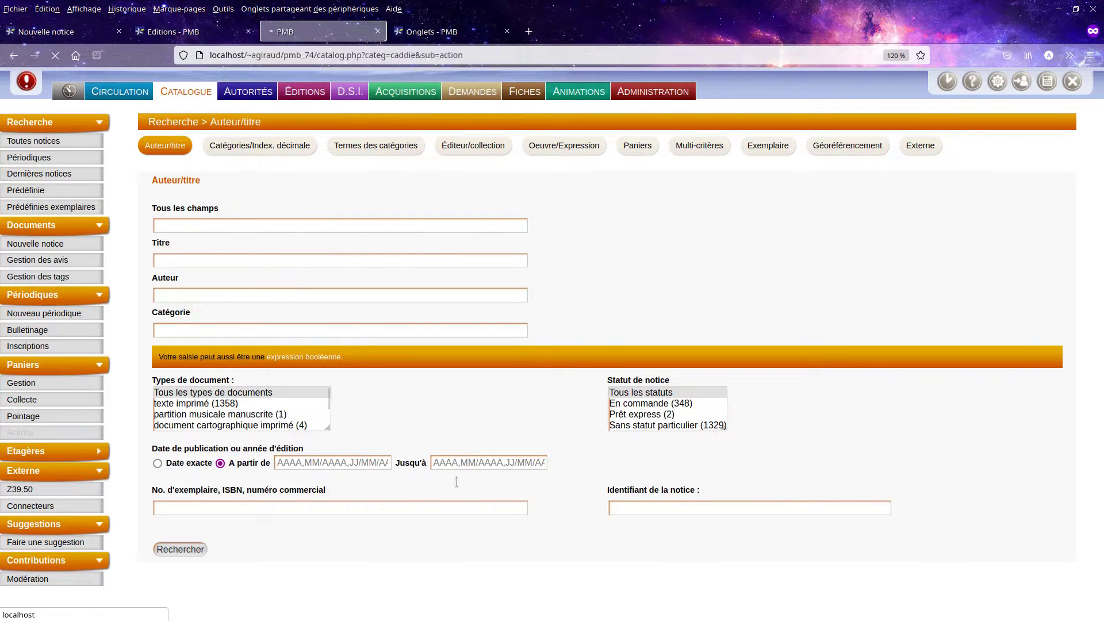
{"action": "left_click", "coordinate": [294, 153]}
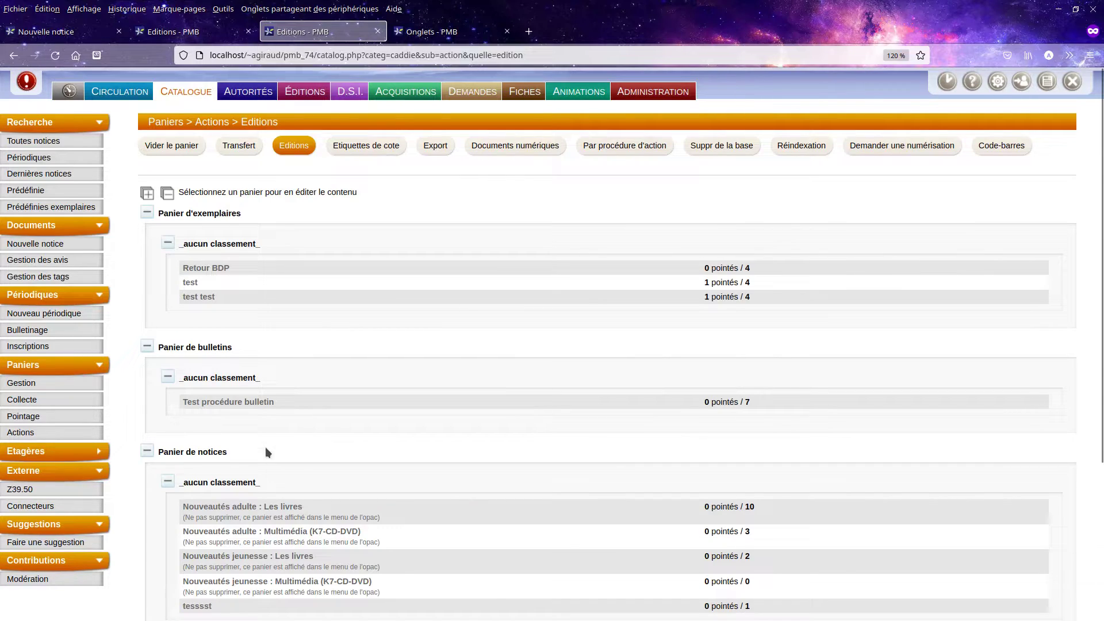
{"action": "left_click", "coordinate": [248, 507]}
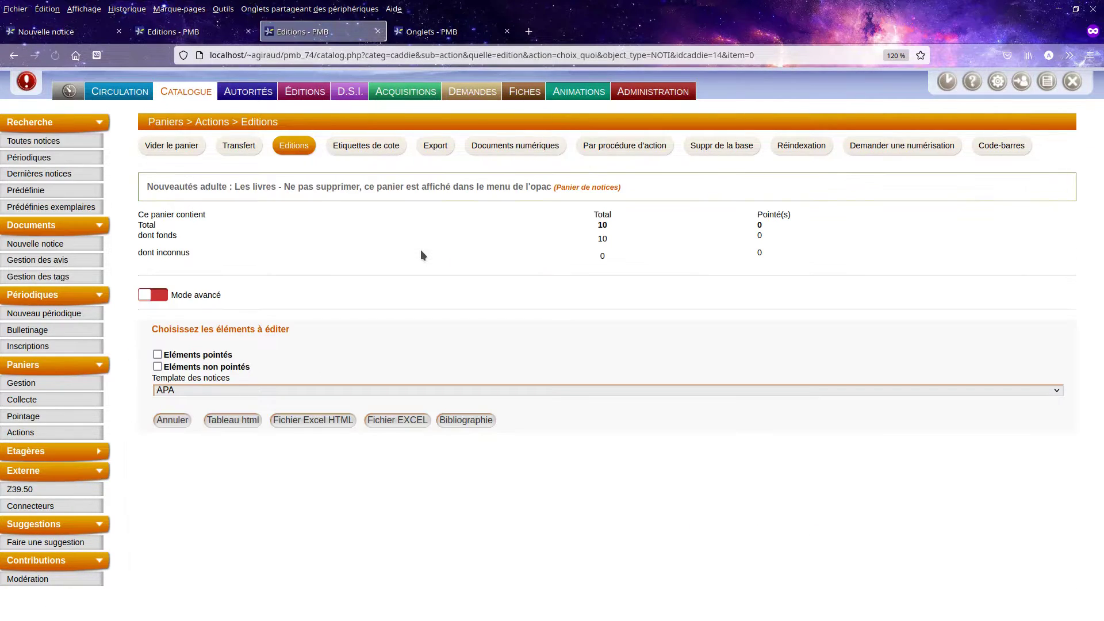
- Enable advanced mode, choose the record template "Bibliographie (sans jaquette)" and start the bibliography export
{"action": "left_click", "coordinate": [157, 366]}
{"action": "left_click", "coordinate": [151, 299]}
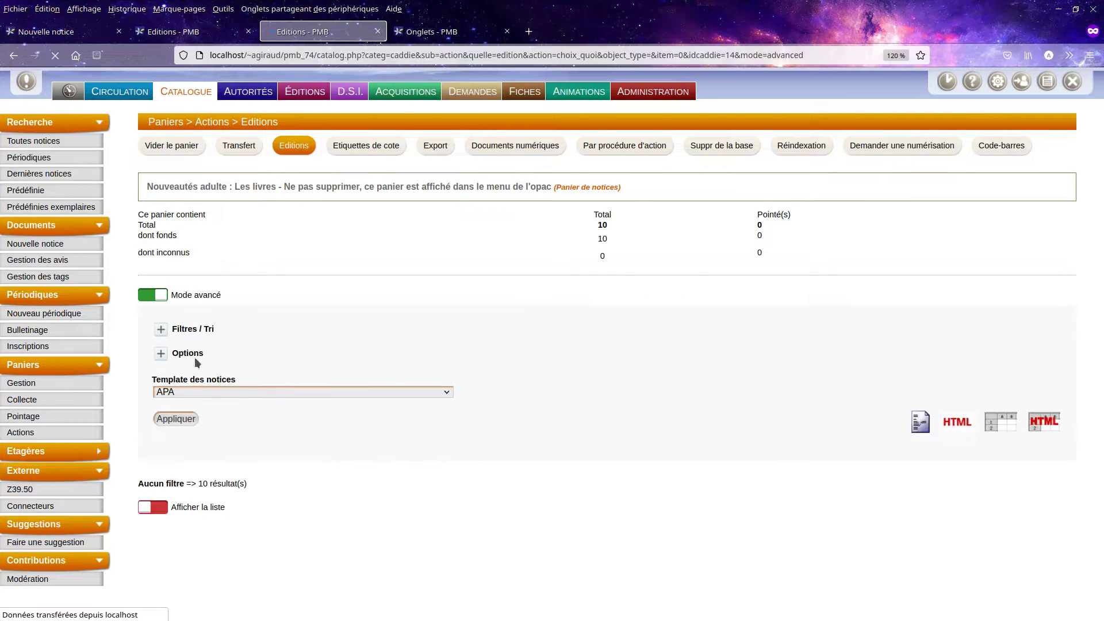
{"action": "left_click", "coordinate": [197, 390]}
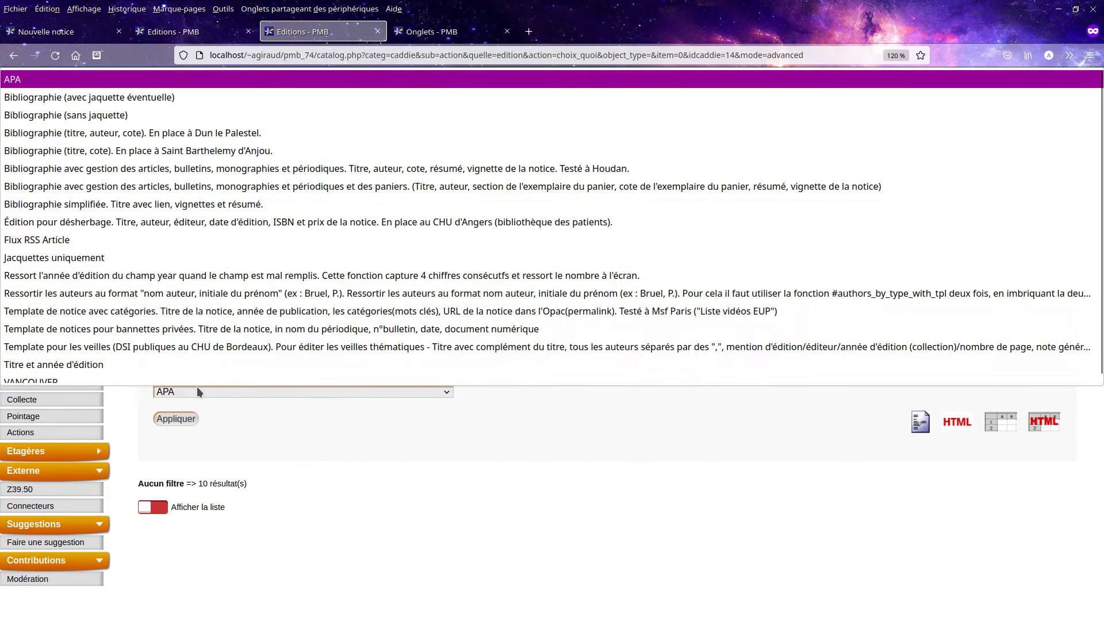
{"action": "left_click", "coordinate": [161, 115]}
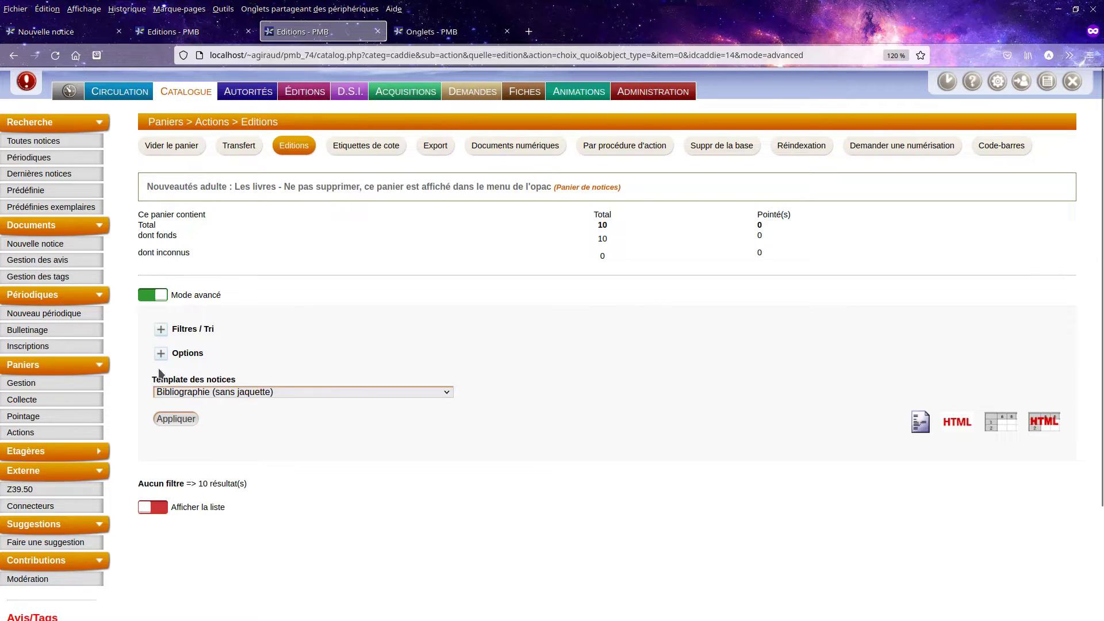
{"action": "left_click", "coordinate": [919, 423]}
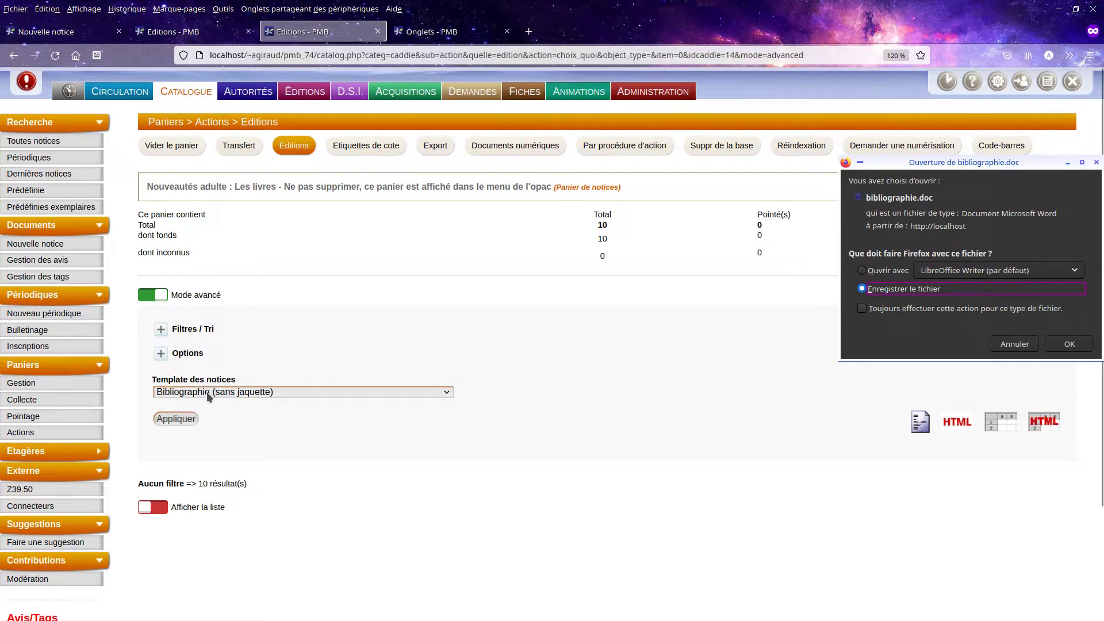
- In a new Éditions tab, open the APA record template and examine its code for the different document types
{"action": "right_click", "coordinate": [307, 96]}
{"action": "left_click", "coordinate": [329, 107]}
{"action": "left_click", "coordinate": [422, 38]}
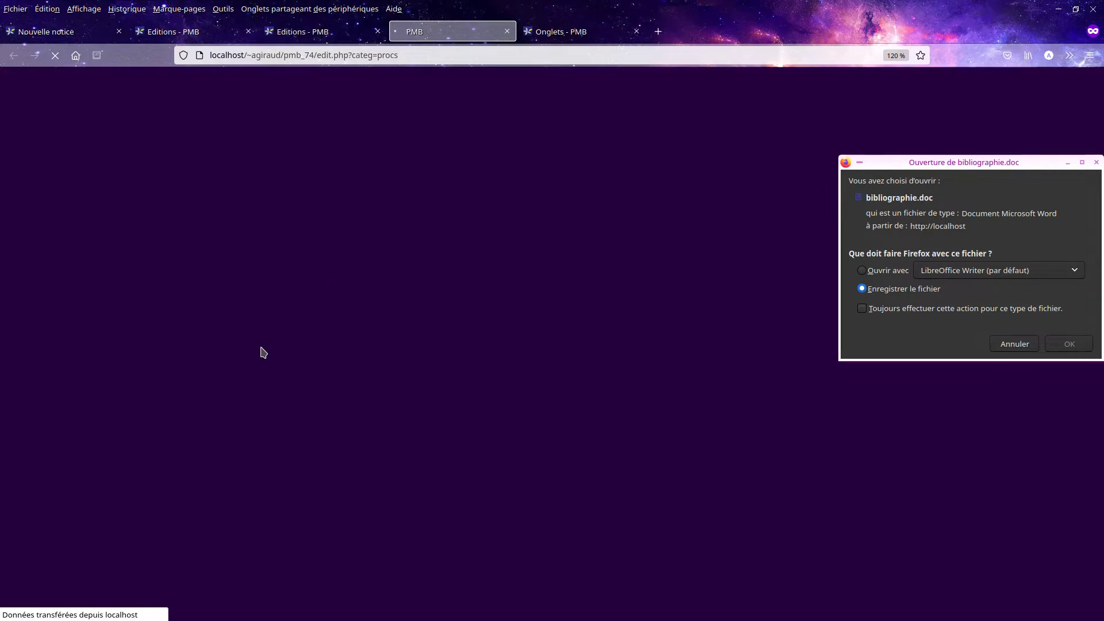
{"action": "scroll", "coordinate": [91, 305], "scroll_direction": "down", "scroll_amount": 5}
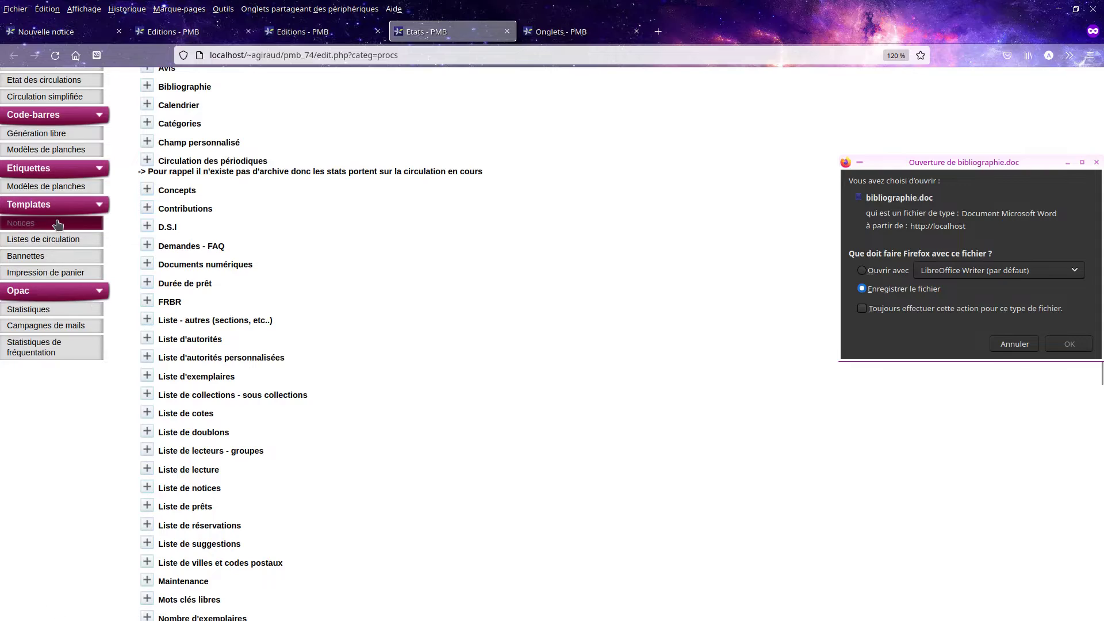
{"action": "left_click", "coordinate": [23, 223]}
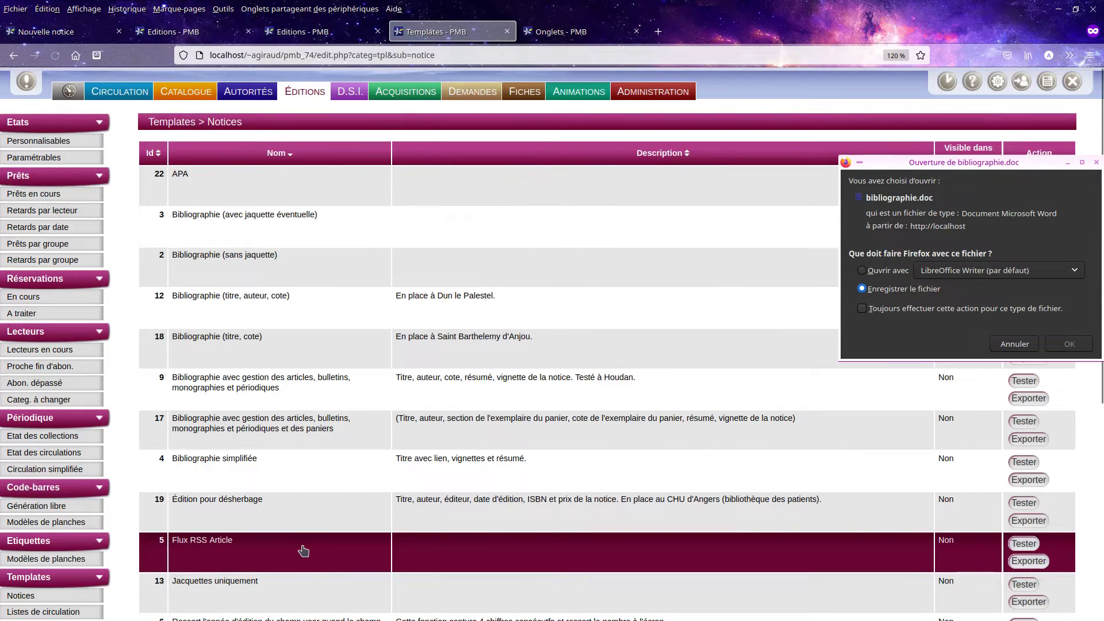
{"action": "left_click", "coordinate": [318, 195]}
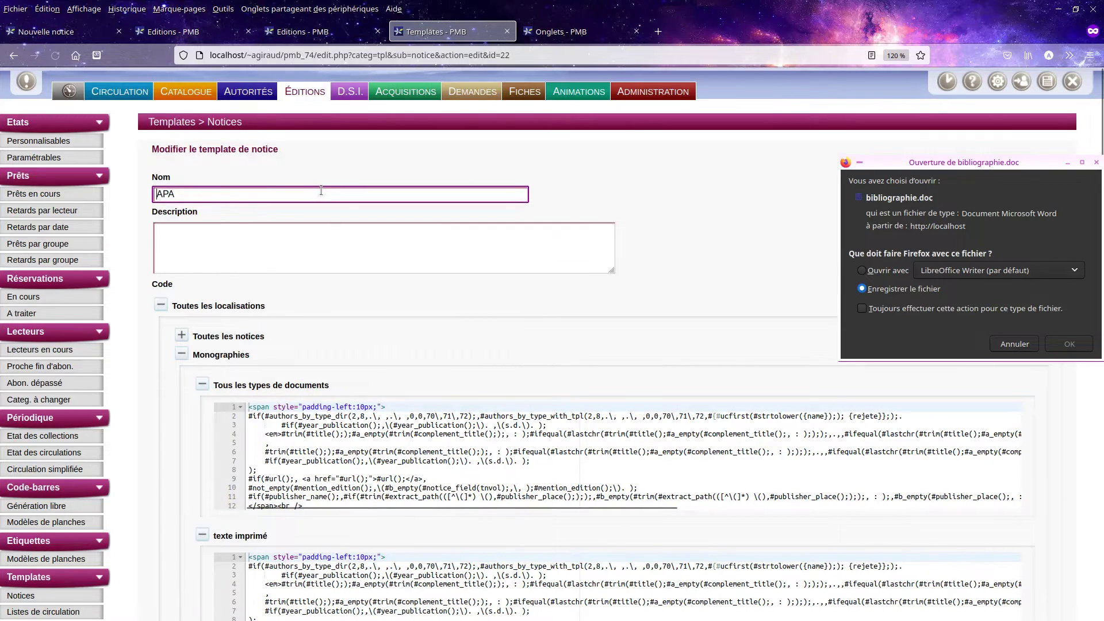
{"action": "scroll", "coordinate": [513, 266], "scroll_direction": "down", "scroll_amount": 20}
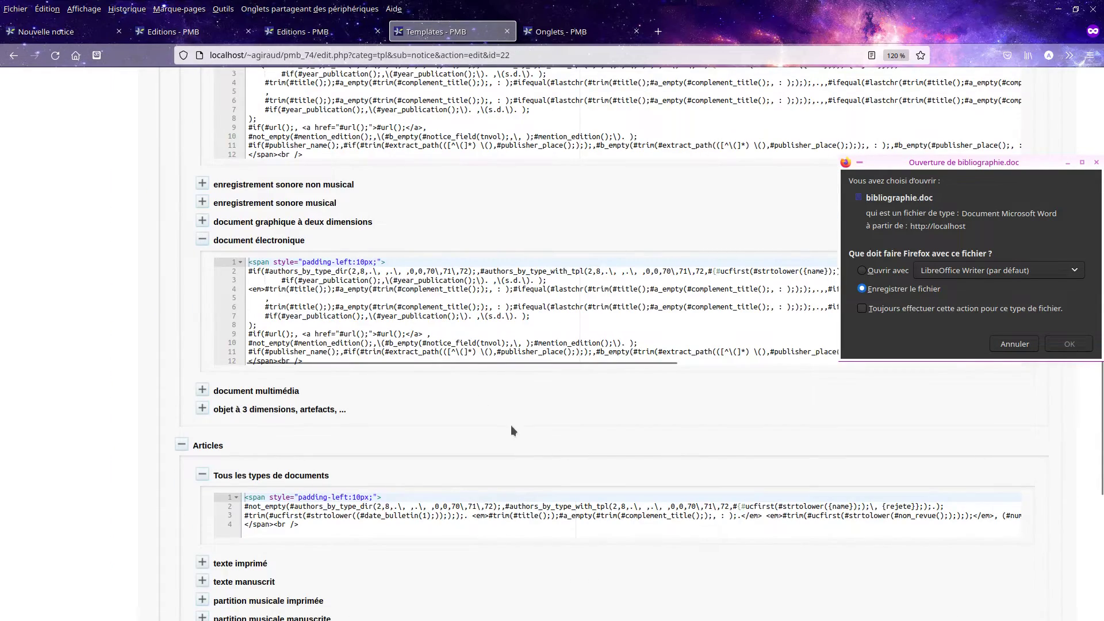
{"action": "scroll", "coordinate": [502, 426], "scroll_direction": "up", "scroll_amount": 20}
- Return to the basket edition, apply the APA record template and cancel opening bibliographie.doc
{"action": "left_click", "coordinate": [339, 32]}
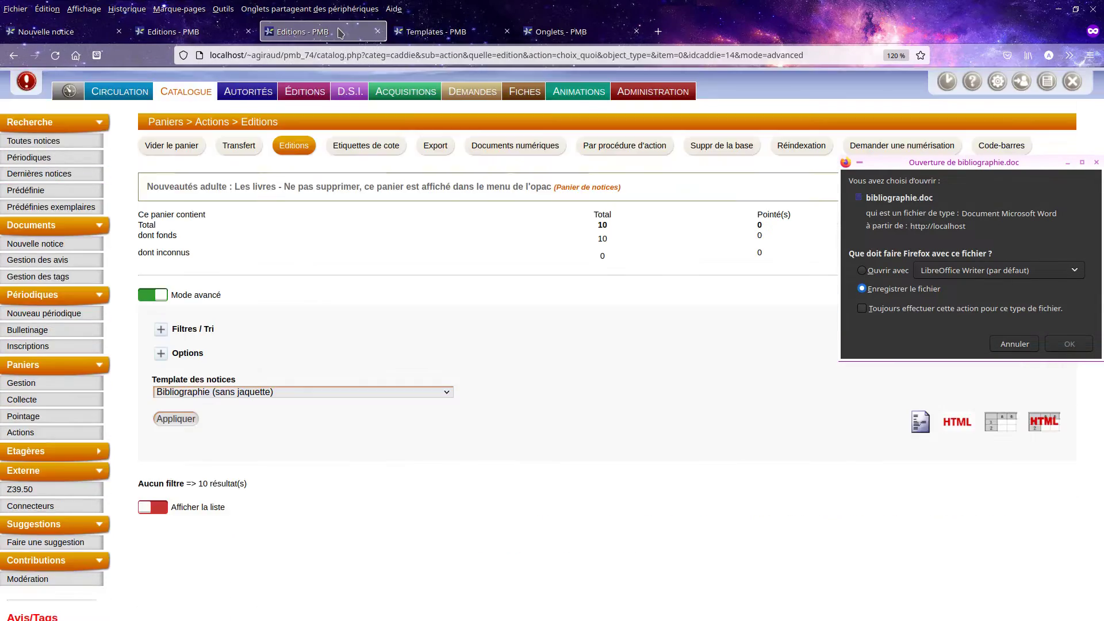
{"action": "left_click", "coordinate": [284, 393]}
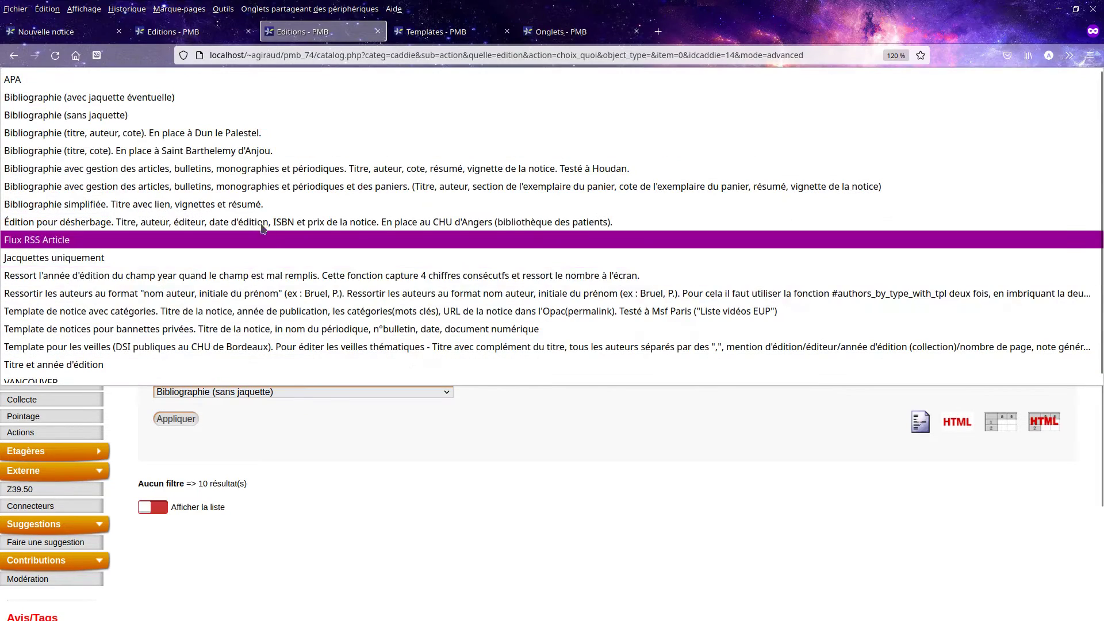
{"action": "left_click", "coordinate": [197, 85]}
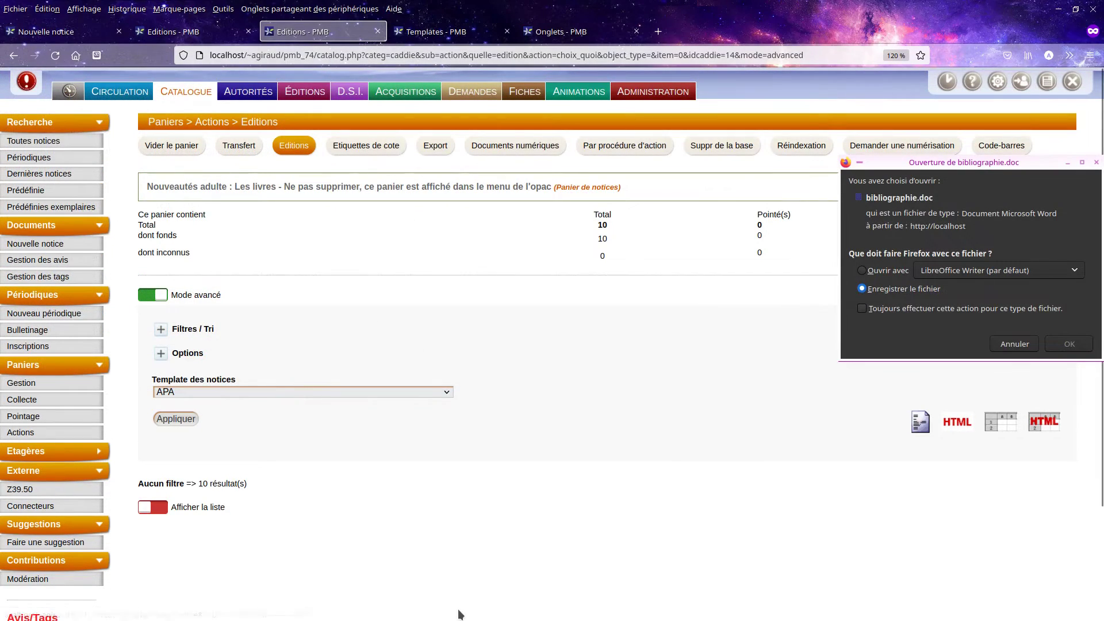
{"action": "left_click", "coordinate": [176, 419]}
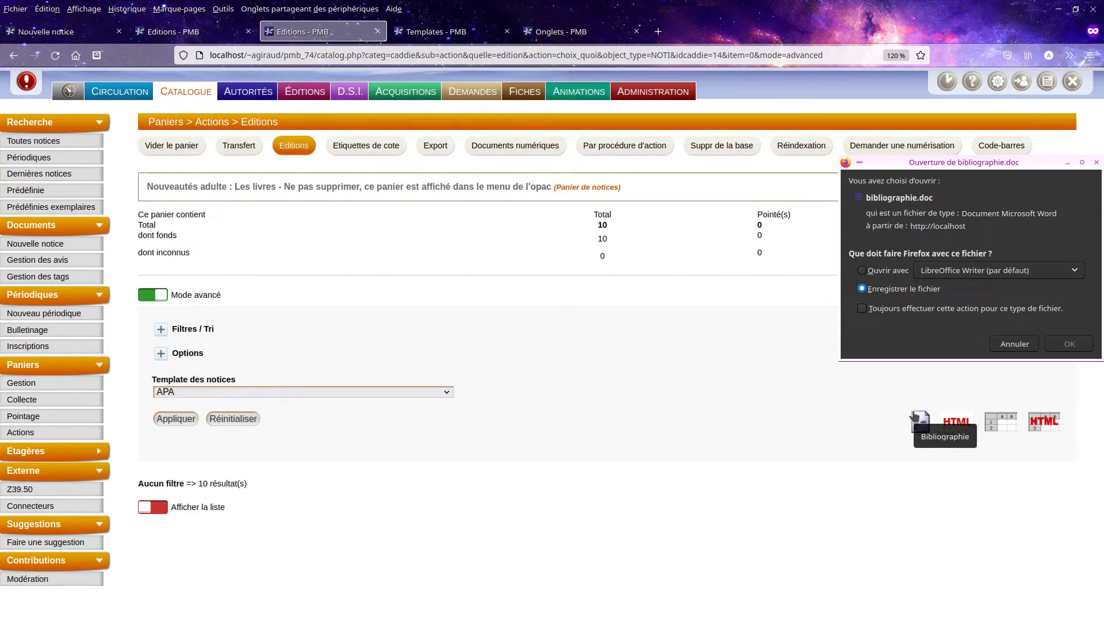
{"action": "left_click", "coordinate": [1013, 343]}
- Expand the filter, sort and column options to review the selected columns, and display the list of records
{"action": "left_click", "coordinate": [161, 328]}
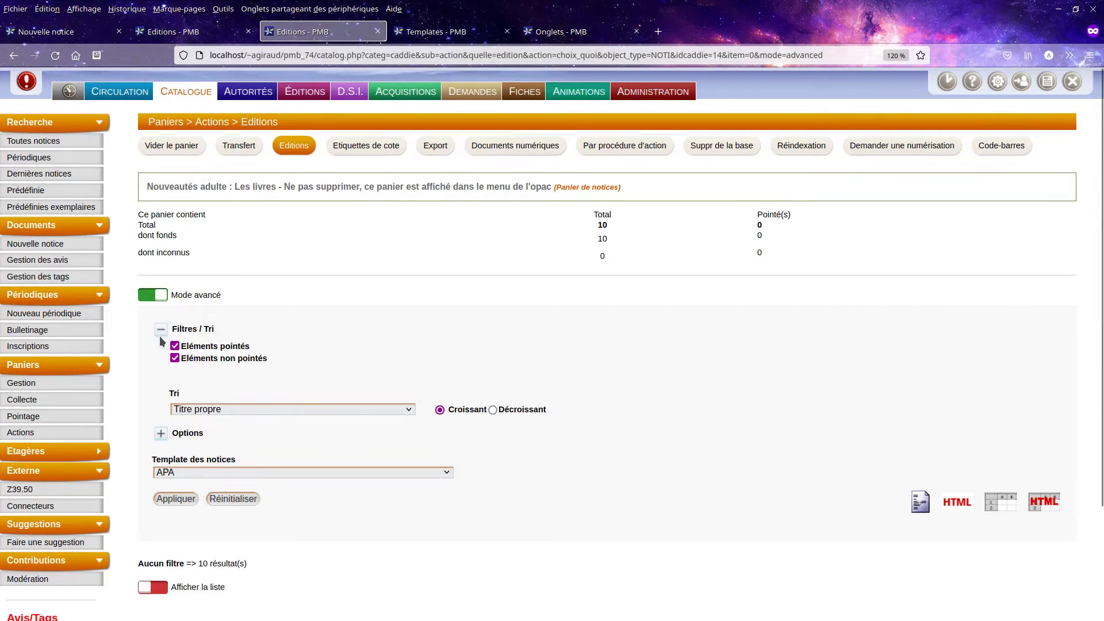
{"action": "left_click", "coordinate": [161, 434]}
{"action": "scroll", "coordinate": [489, 556], "scroll_direction": "down", "scroll_amount": 5}
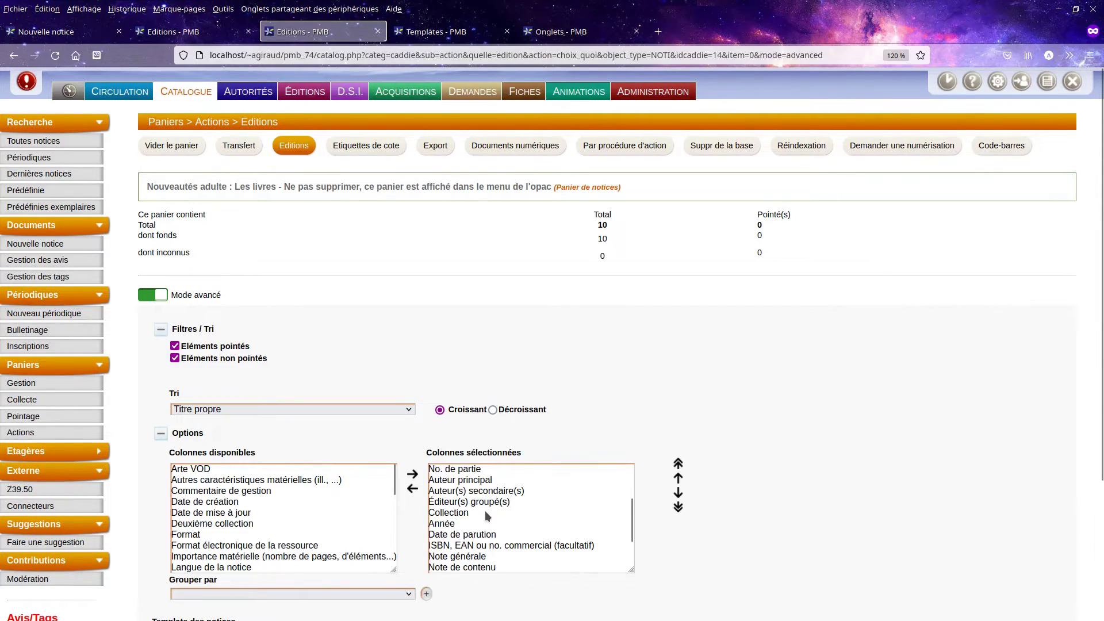
{"action": "scroll", "coordinate": [484, 491], "scroll_direction": "down", "scroll_amount": 2}
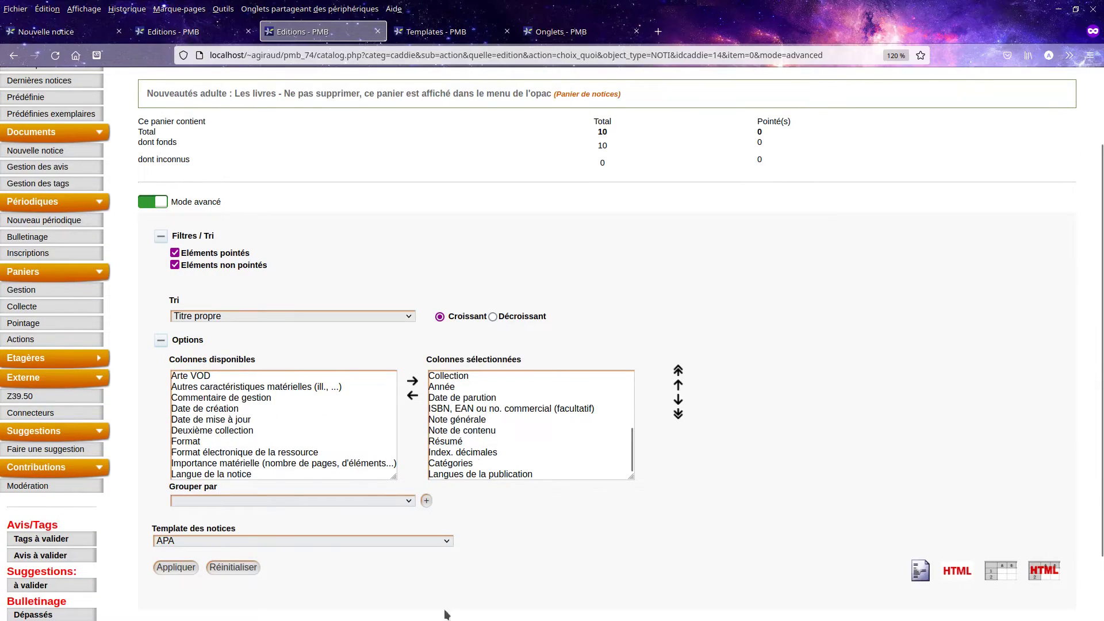
{"action": "scroll", "coordinate": [469, 571], "scroll_direction": "down", "scroll_amount": 2}
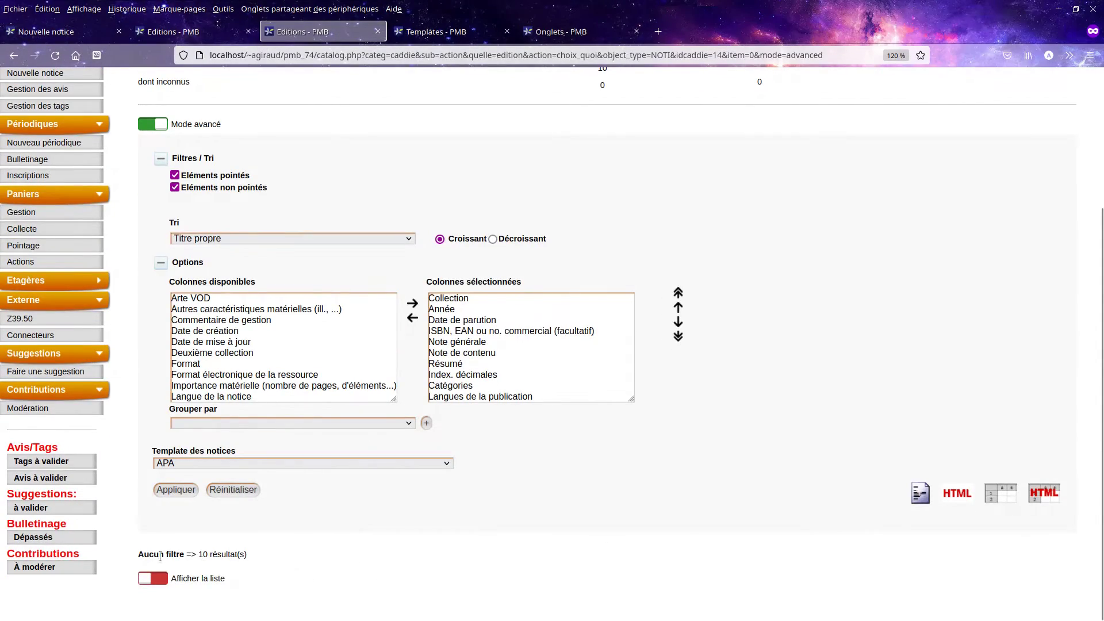
{"action": "left_click", "coordinate": [152, 582]}
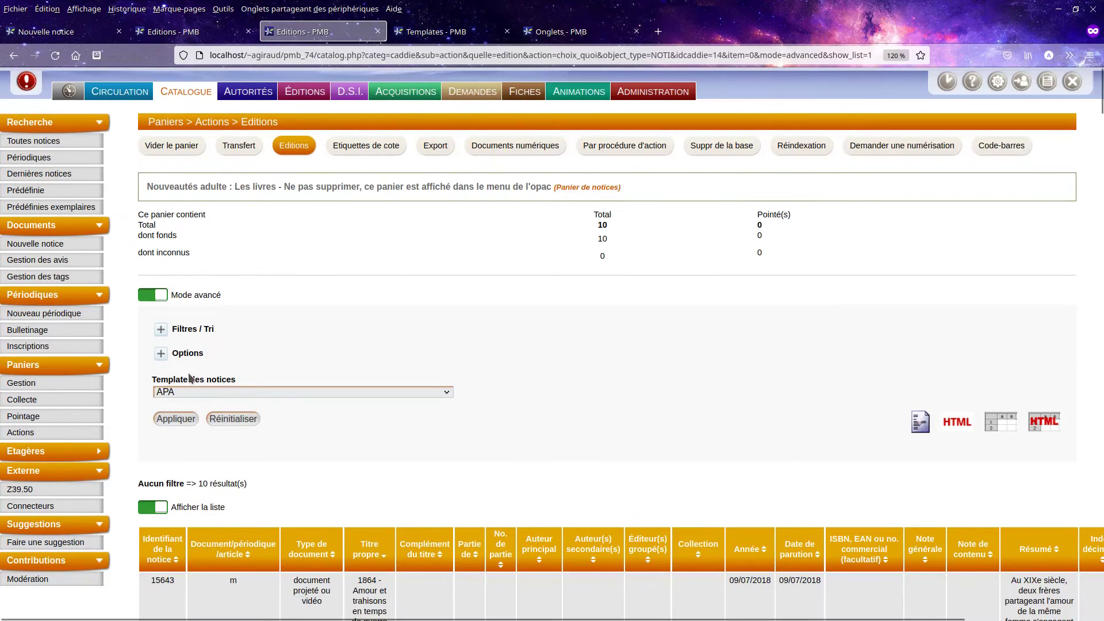
- Remove every selected column except Identifiant de la notice and apply the change to the record list
{"action": "left_click", "coordinate": [161, 353]}
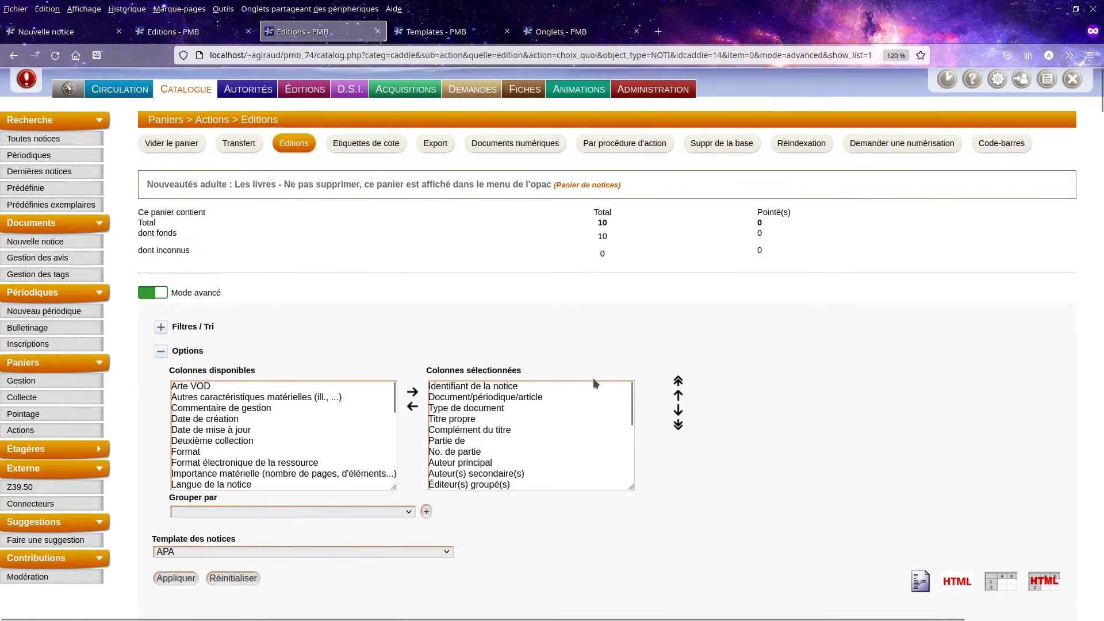
{"action": "scroll", "coordinate": [460, 374], "scroll_direction": "down", "scroll_amount": 3}
{"action": "left_click_drag", "start_coordinate": [454, 306], "coordinate": [467, 440]}
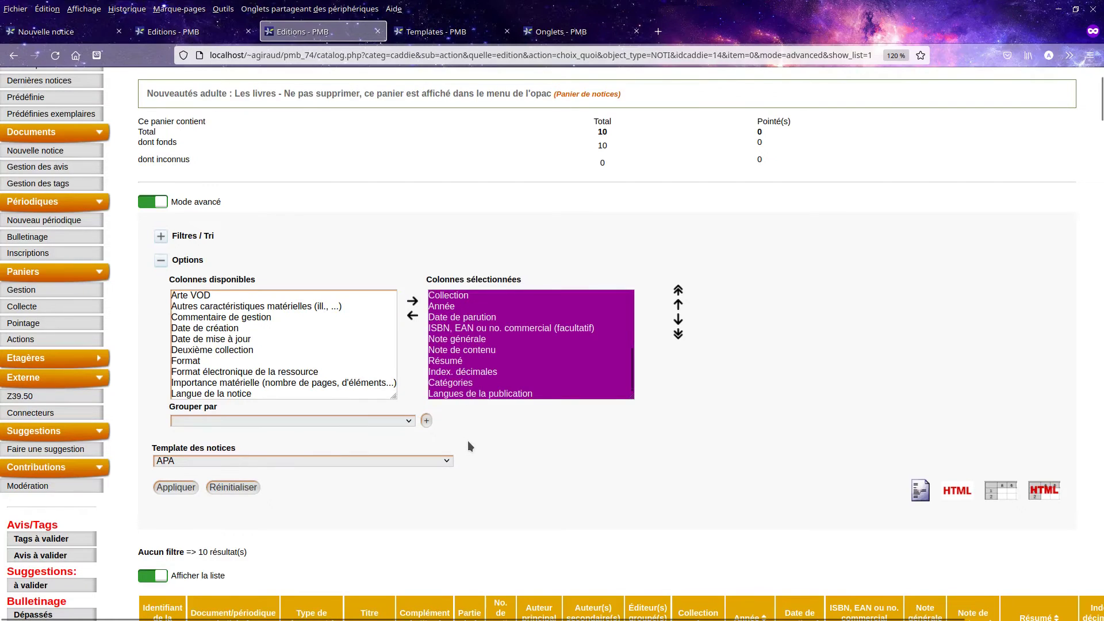
{"action": "left_click", "coordinate": [413, 315]}
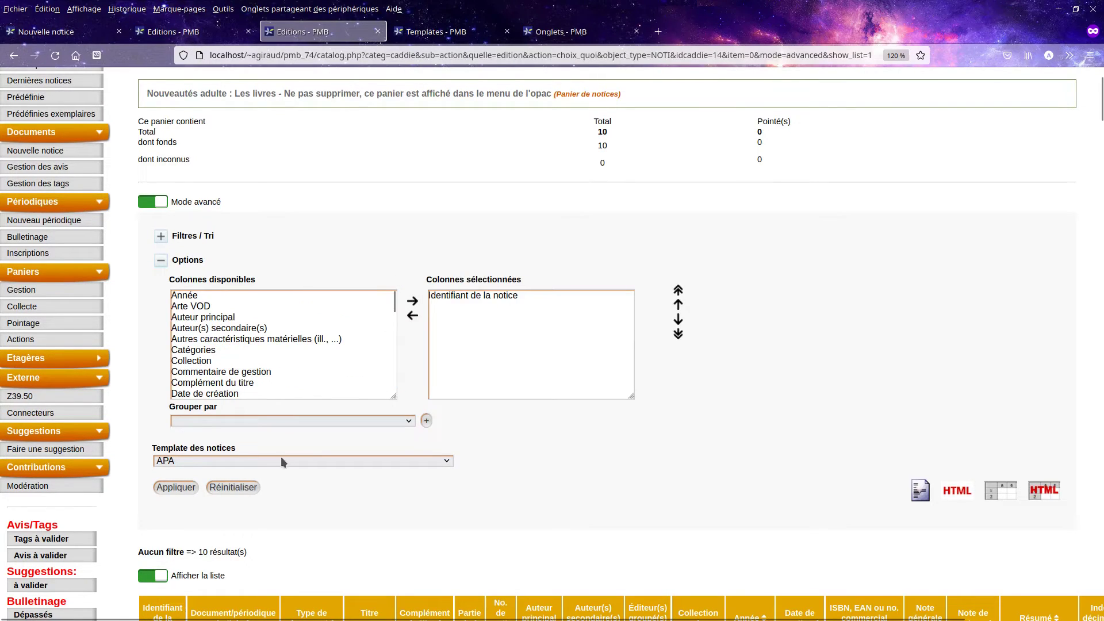
{"action": "left_click", "coordinate": [176, 487]}
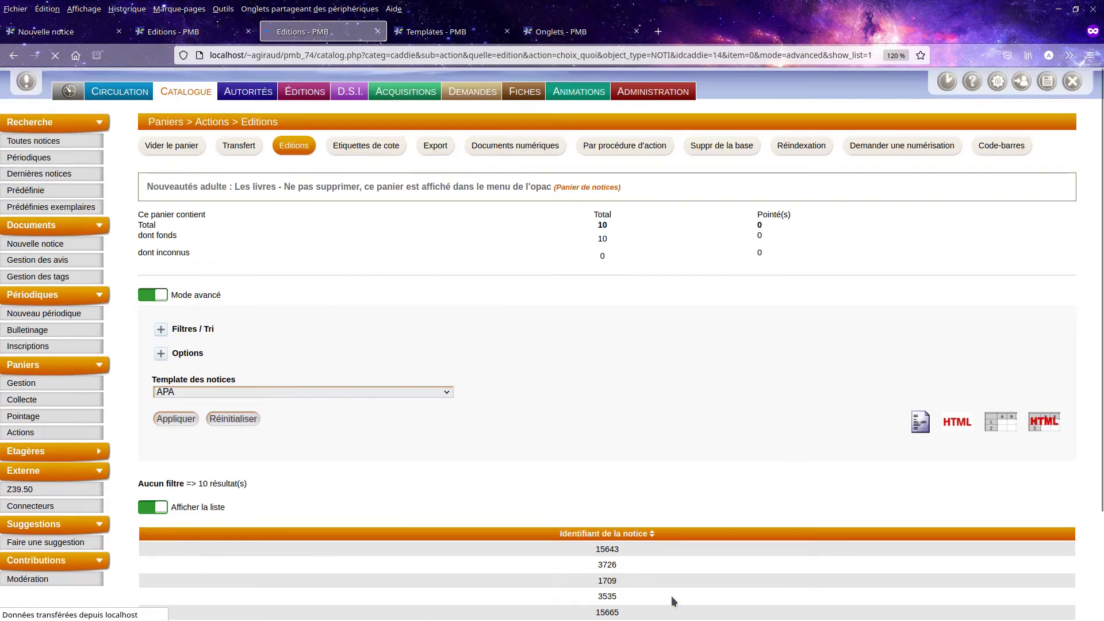
{"action": "scroll", "coordinate": [634, 470], "scroll_direction": "down", "scroll_amount": 4}
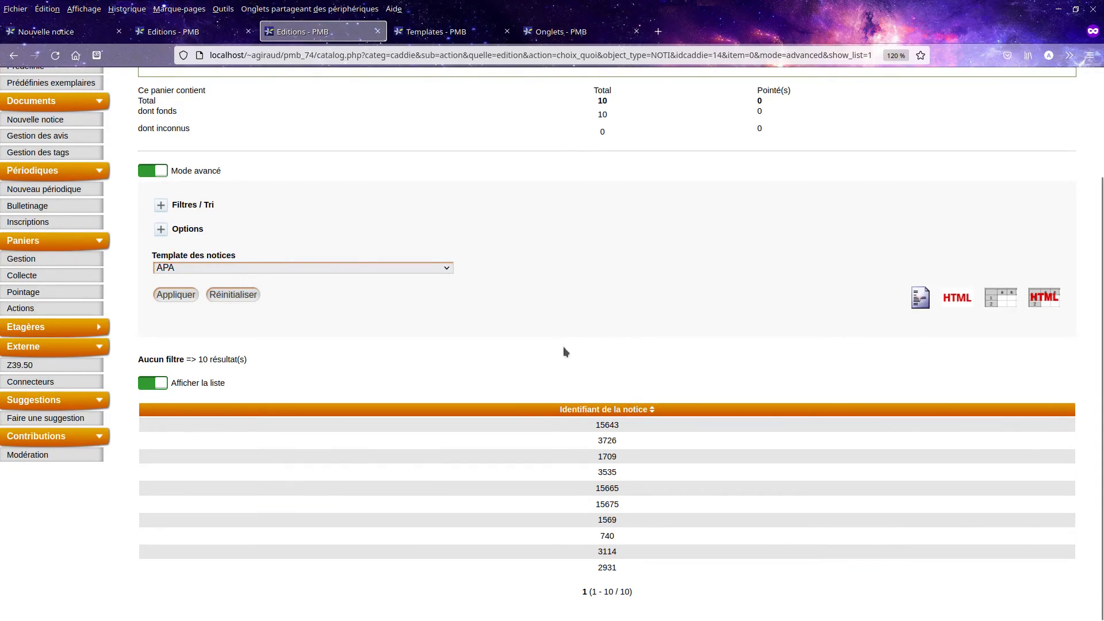